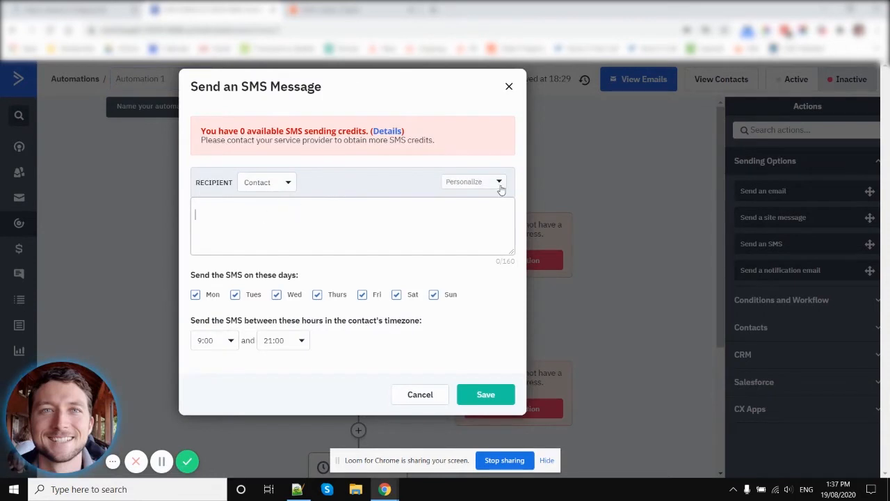
left_click(498, 189)
left_click(462, 247)
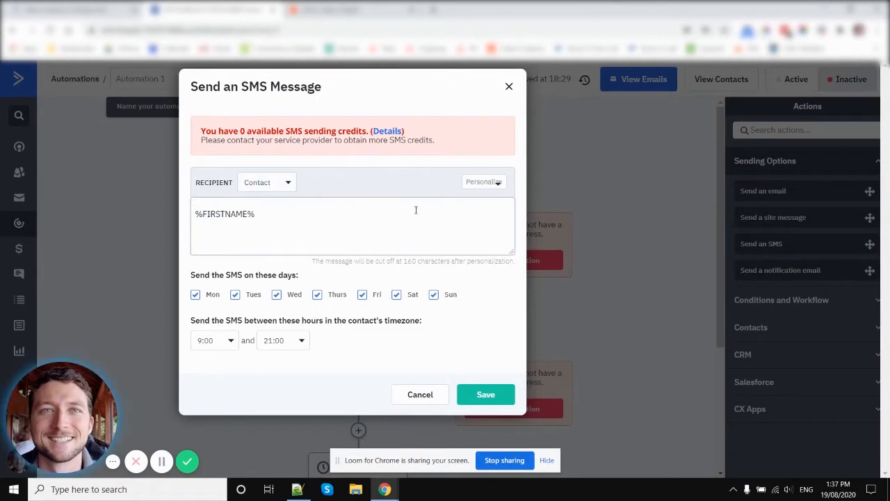
left_click_drag(425, 213, 160, 211)
left_click(381, 233)
left_click(420, 395)
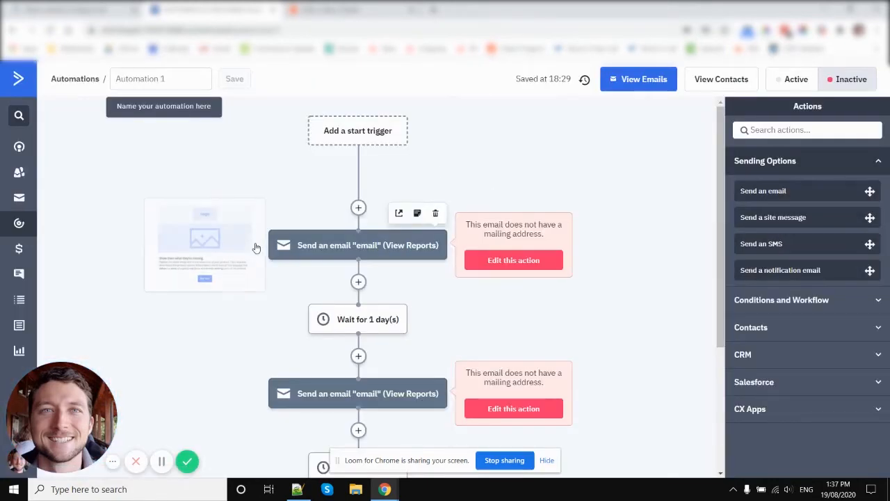
Add an update-contact action before the first email that sets the Send SMS field, leaving its content empty
left_click(358, 207)
left_click(298, 217)
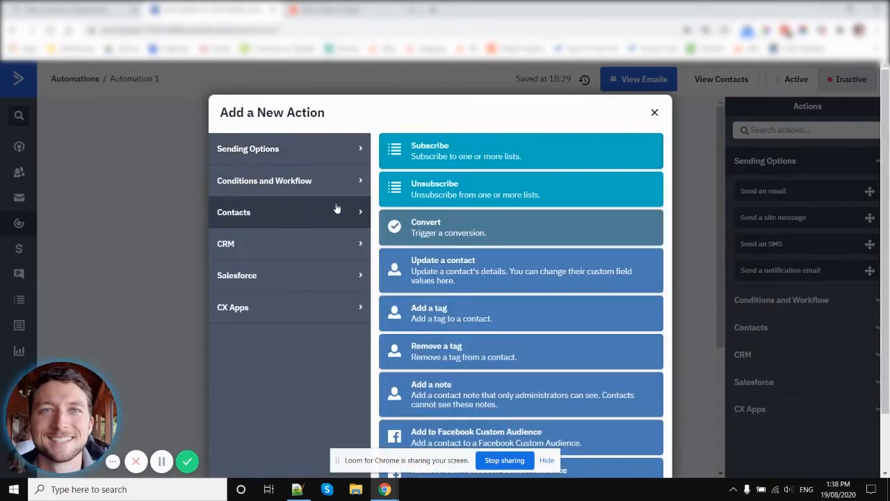
left_click(473, 277)
left_click(306, 175)
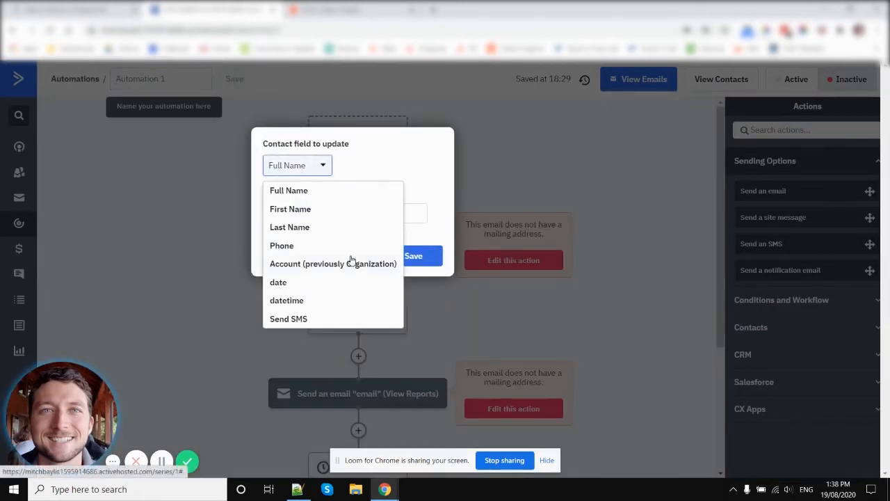
left_click(300, 317)
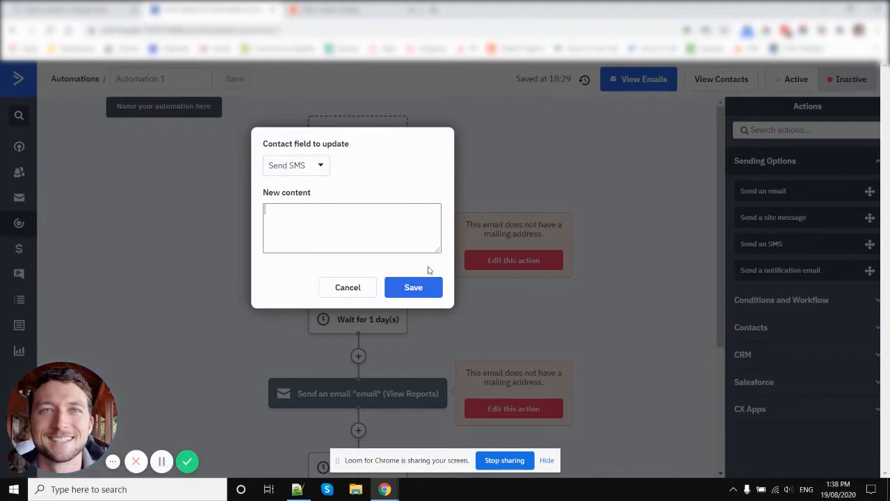
left_click(428, 287)
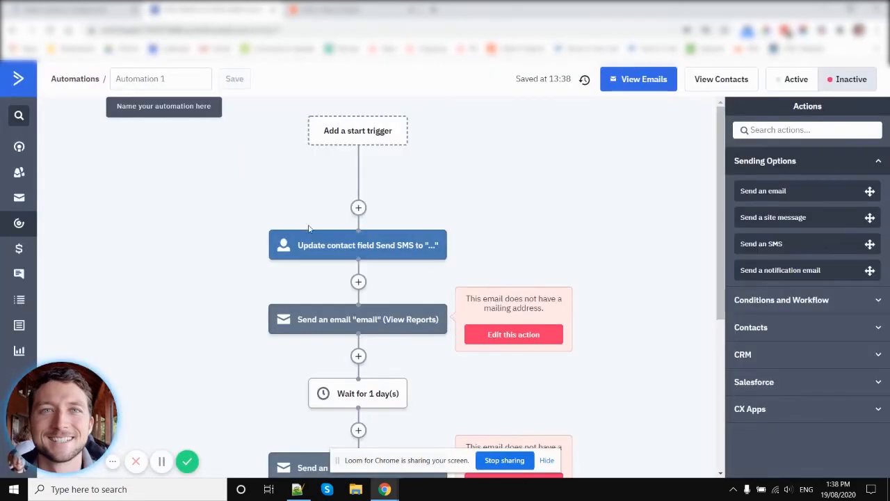
Move only the Send SMS field update action to directly after the first email, before the 1-day wait
scroll(257, 198, "down", 2)
left_click_drag(379, 126, 385, 248)
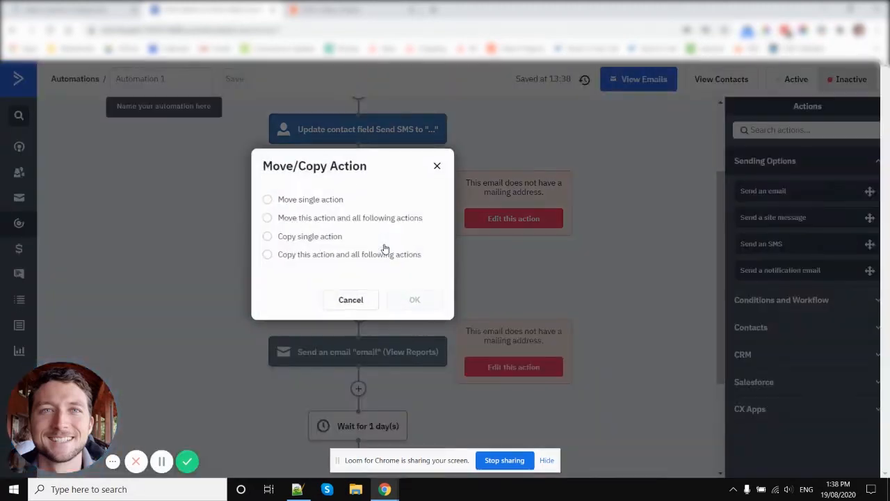
left_click(317, 201)
left_click(414, 301)
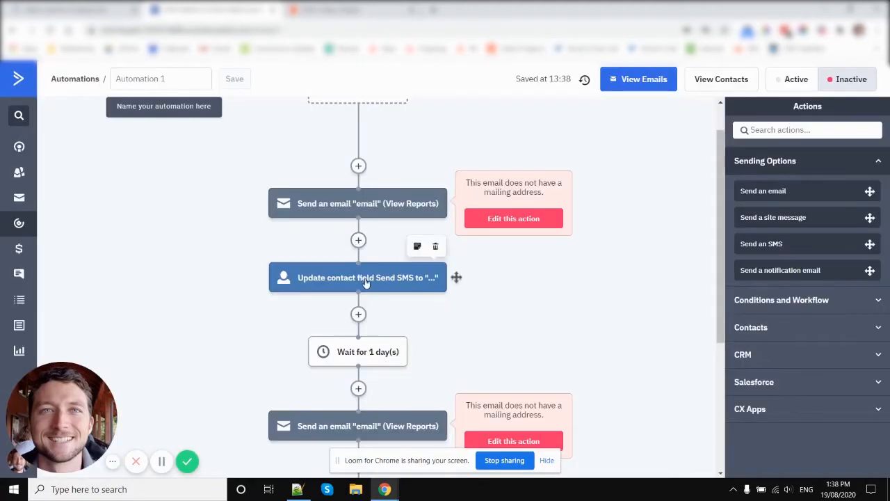
Set the Send SMS update action's new content to "Hi, here is your login details," and save it
left_click(367, 281)
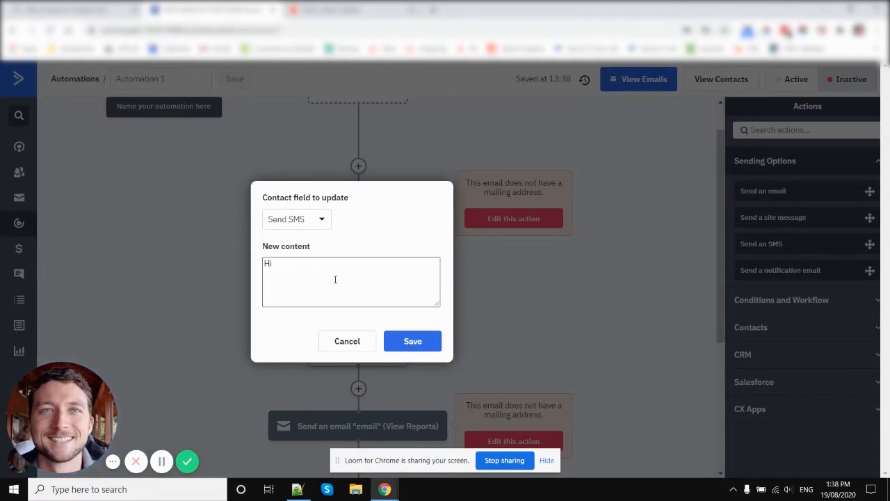
type("here")
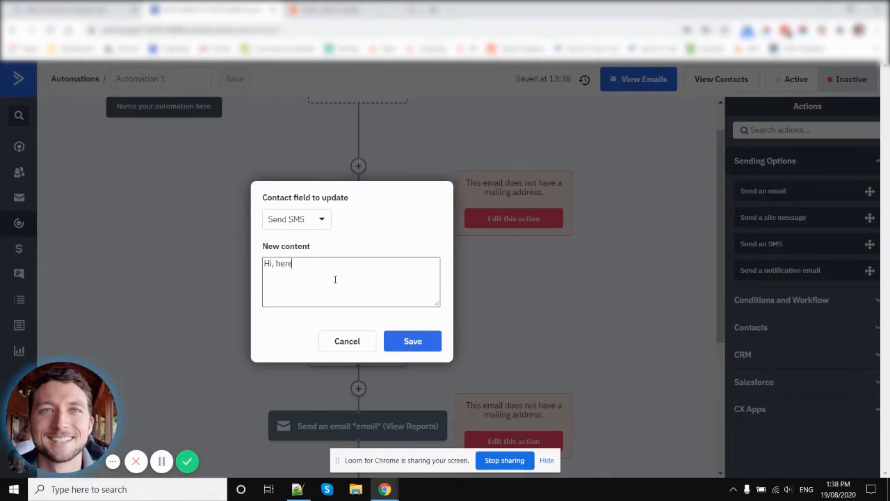
type(" is your login det")
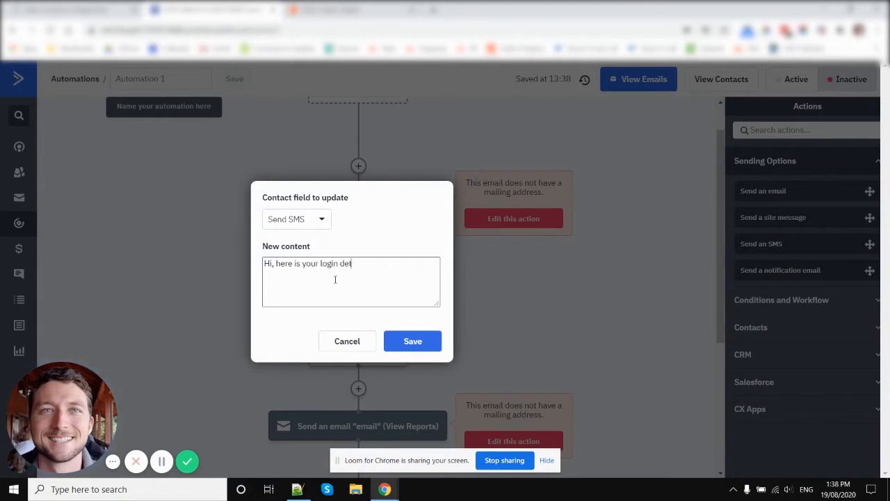
type("ails,")
key("Return")
left_click(411, 341)
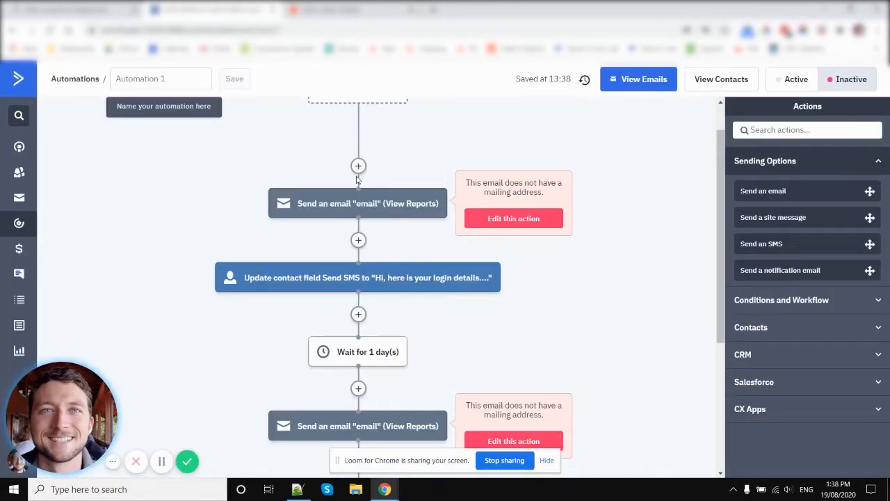
Open the System - Send SMS automation from the list of automations
mouse_move(361, 215)
mouse_move(357, 284)
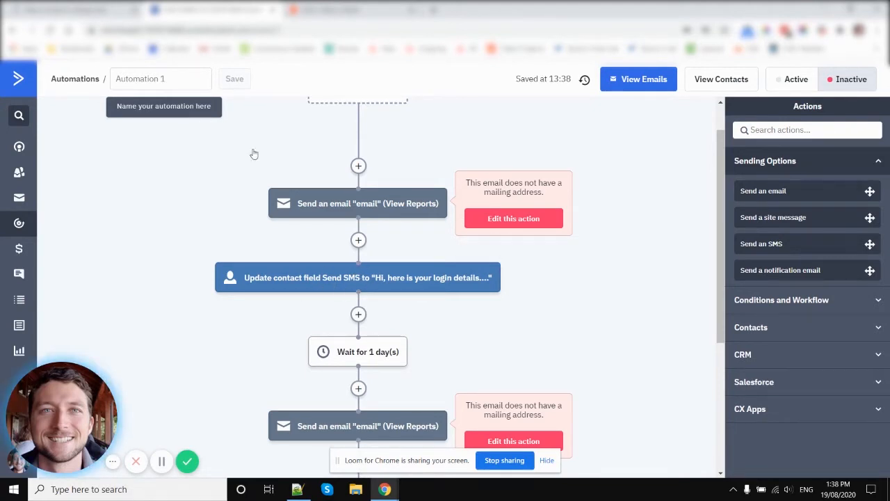
left_click(19, 225)
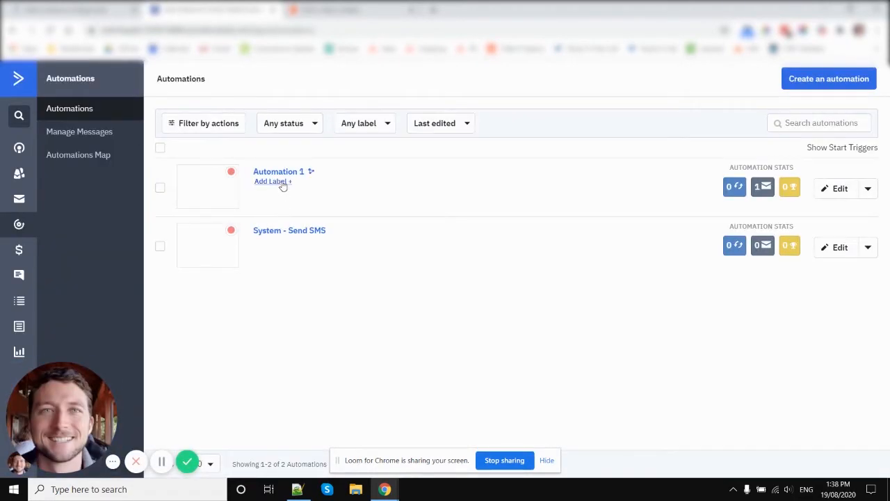
left_click(299, 234)
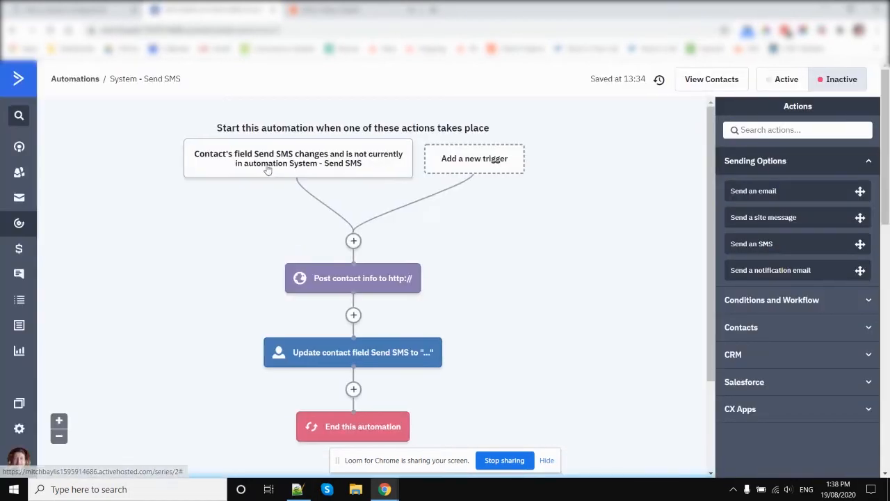
Review the settings of the Send SMS field-change trigger and of the action that updates the Send SMS field
left_click(266, 166)
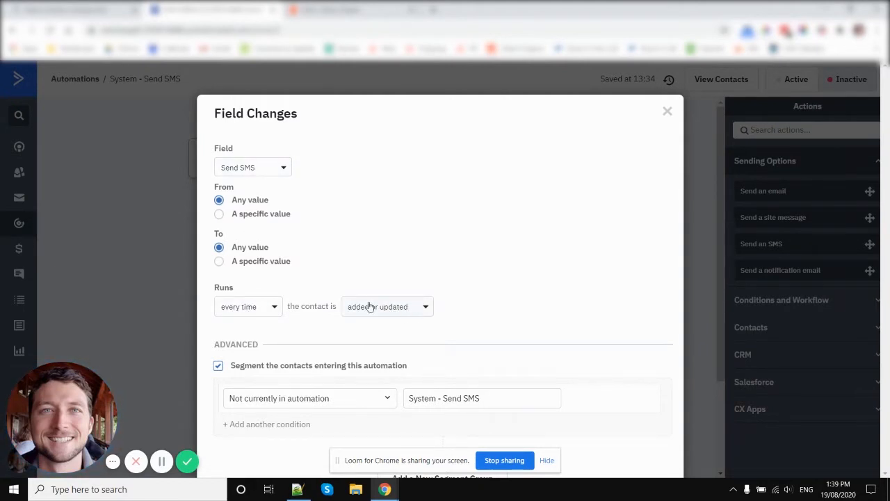
scroll(482, 282, "down", 1)
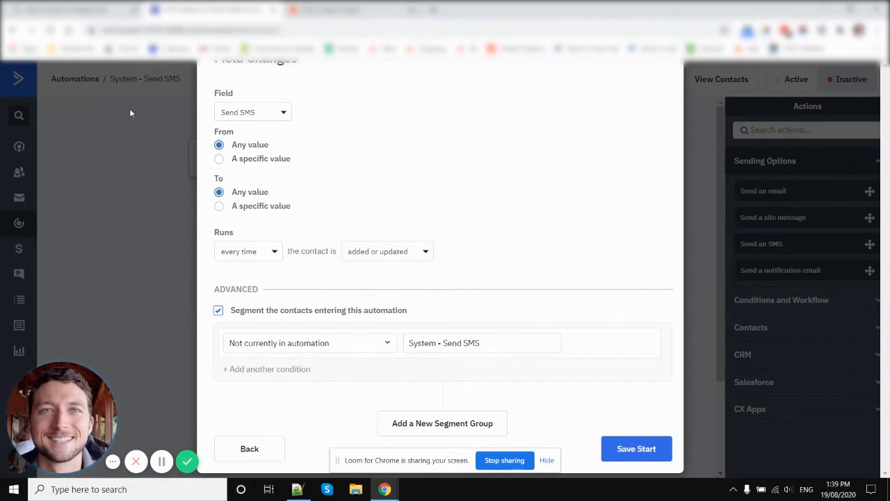
left_click(637, 448)
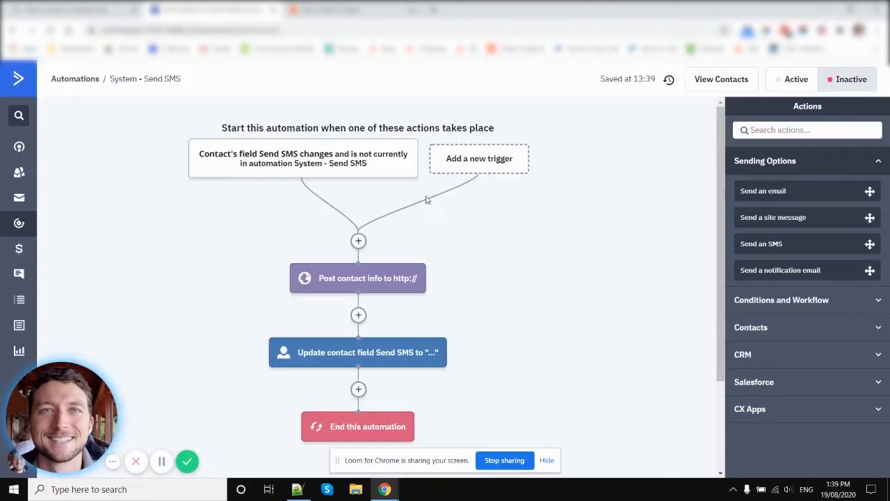
mouse_move(346, 291)
left_click(328, 354)
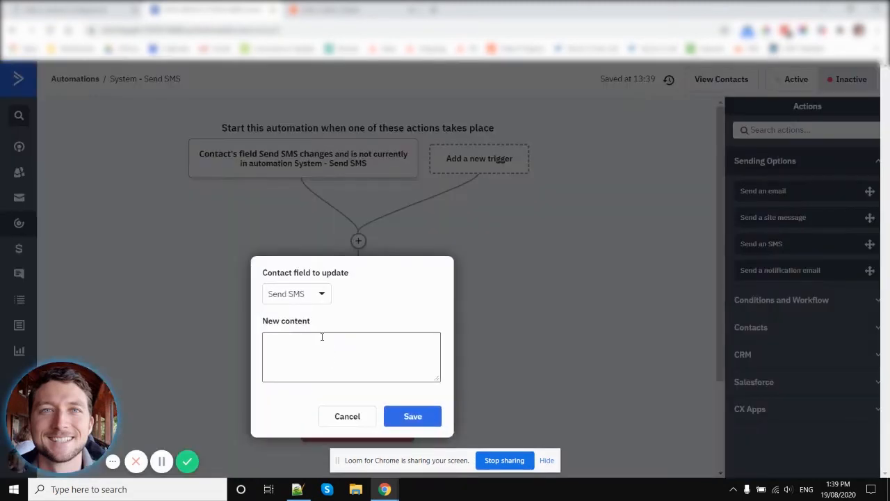
left_click(334, 415)
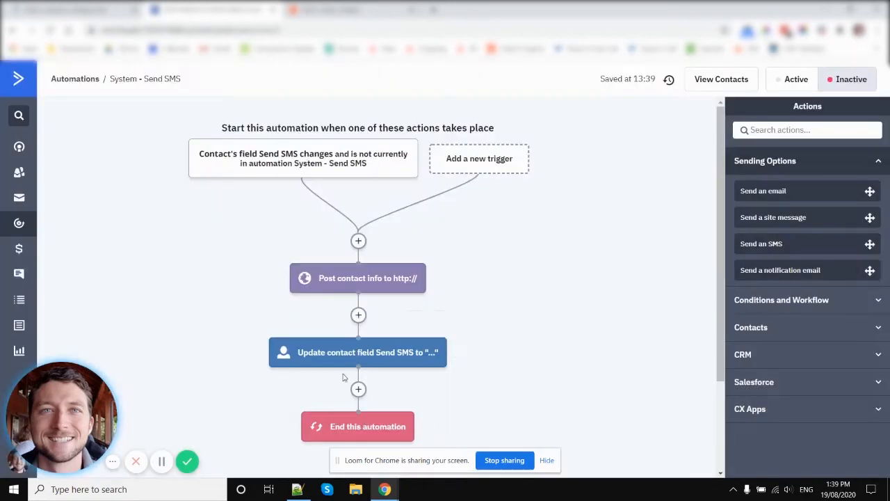
Add a contact note action after the contact info post, using the Contact: Send SMS field as the note
left_click(358, 315)
left_click(313, 219)
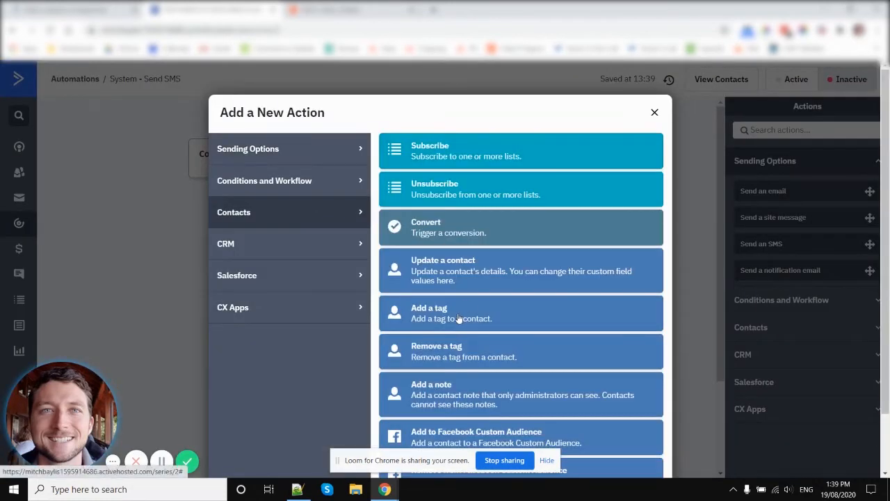
left_click(458, 390)
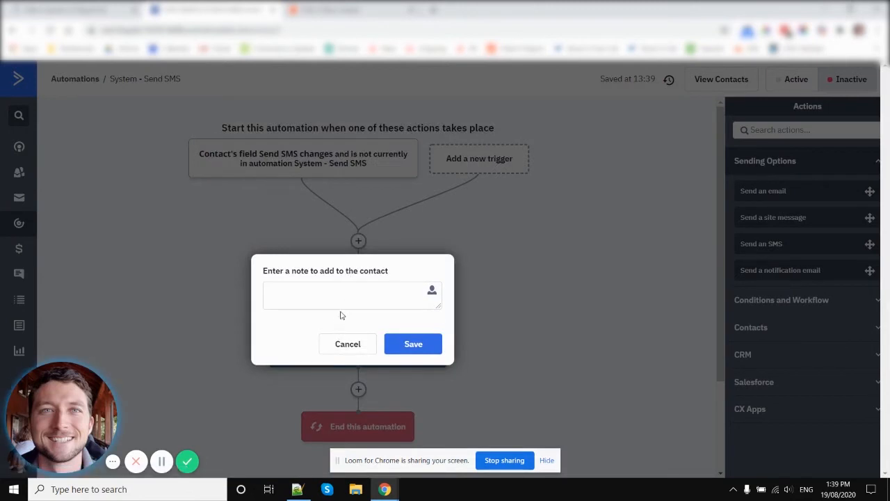
left_click(432, 295)
left_click(394, 351)
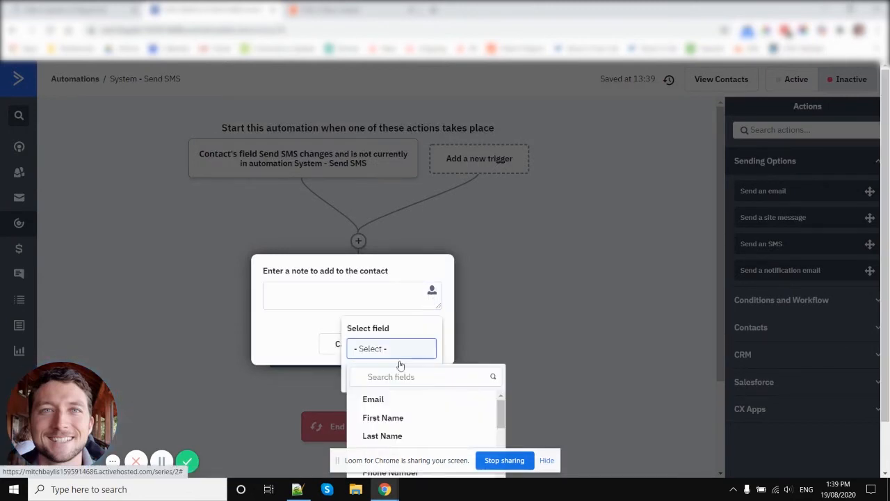
scroll(410, 400, "down", 5)
scroll(408, 393, "up", 3)
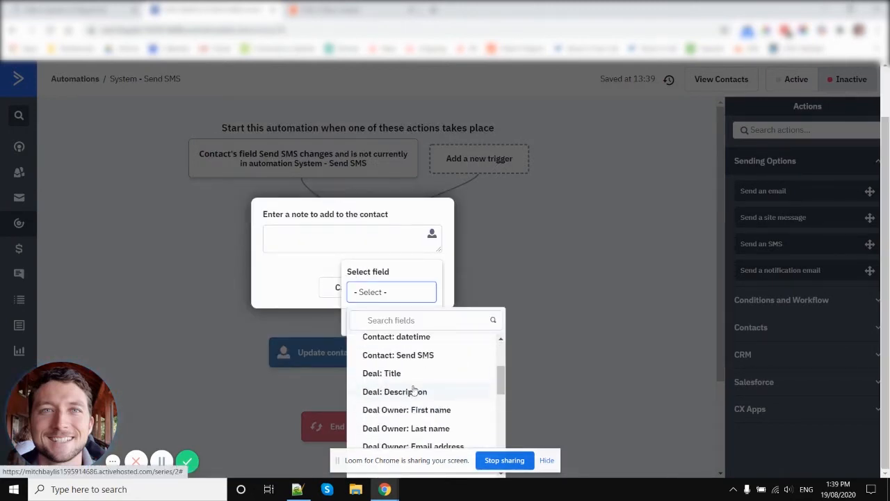
left_click(415, 358)
left_click(413, 378)
left_click(415, 342)
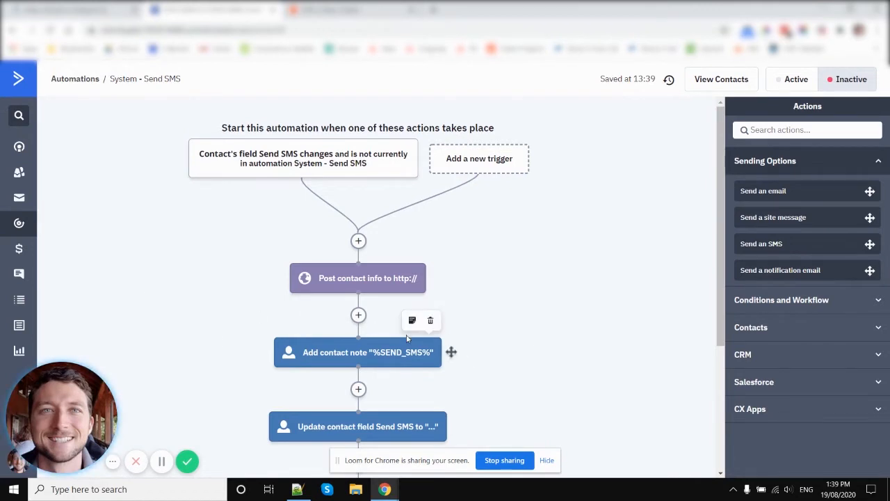
Open a contact's record in a separate browser tab, look at its notes and emails, and close it
right_click(19, 171)
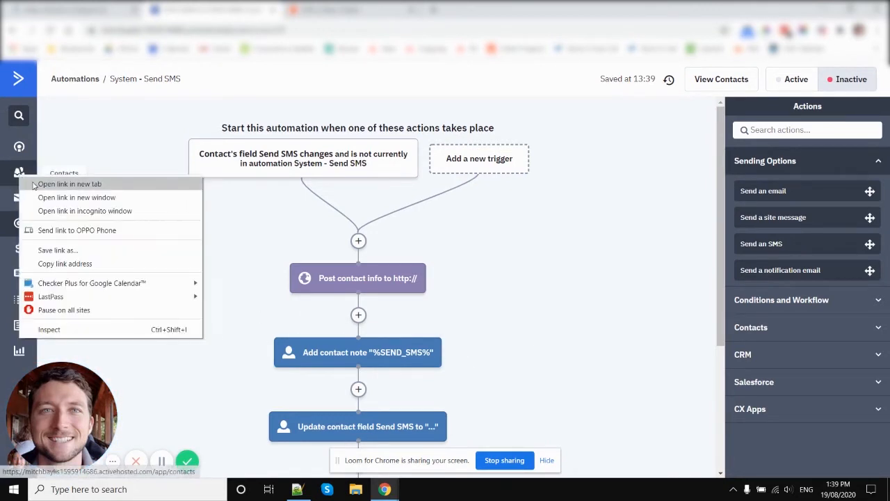
left_click(70, 178)
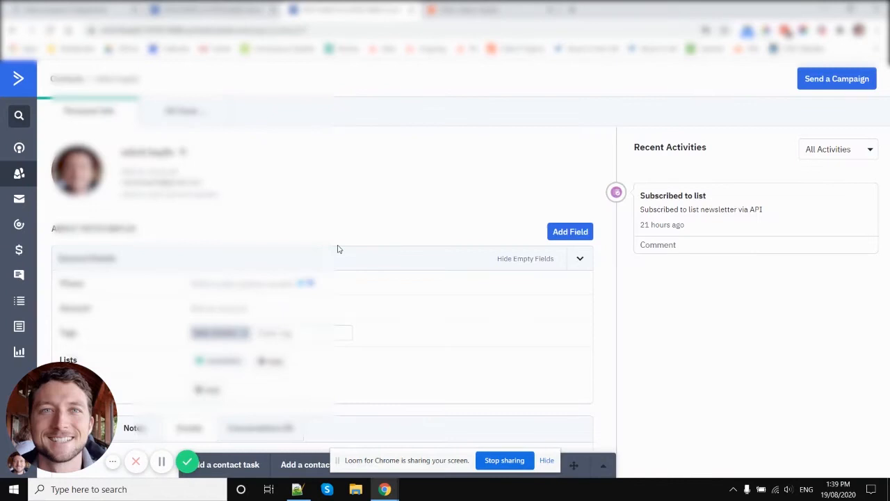
scroll(338, 248, "down", 3)
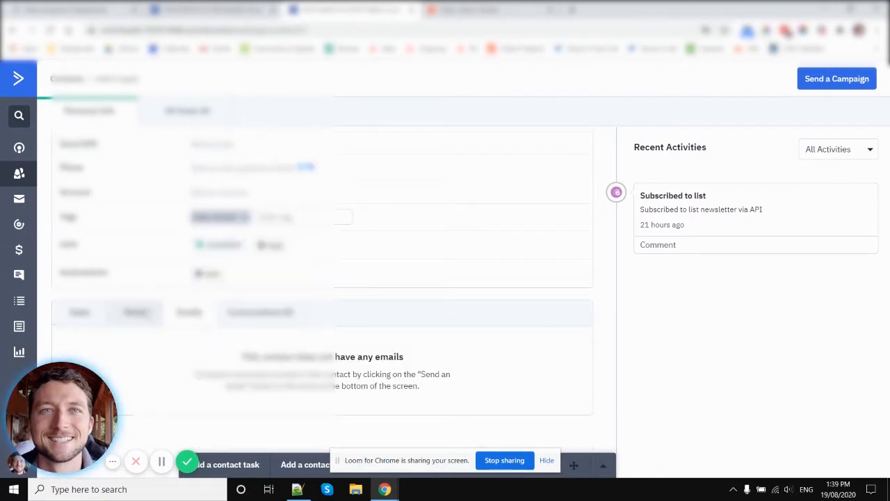
left_click(146, 314)
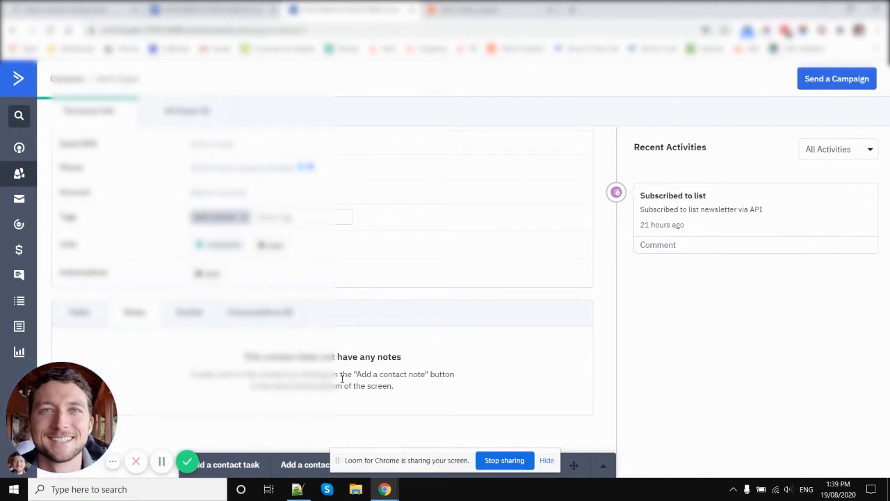
left_click(193, 317)
key("ctrl+w")
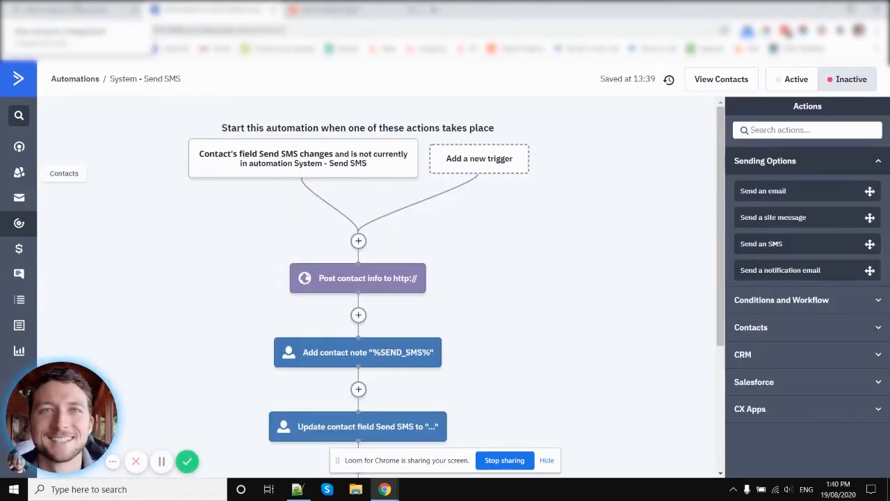
Switch to the Zapier zap editor and choose ActiveCampaign as the trigger app
left_click_drag(76, 10, 381, 10)
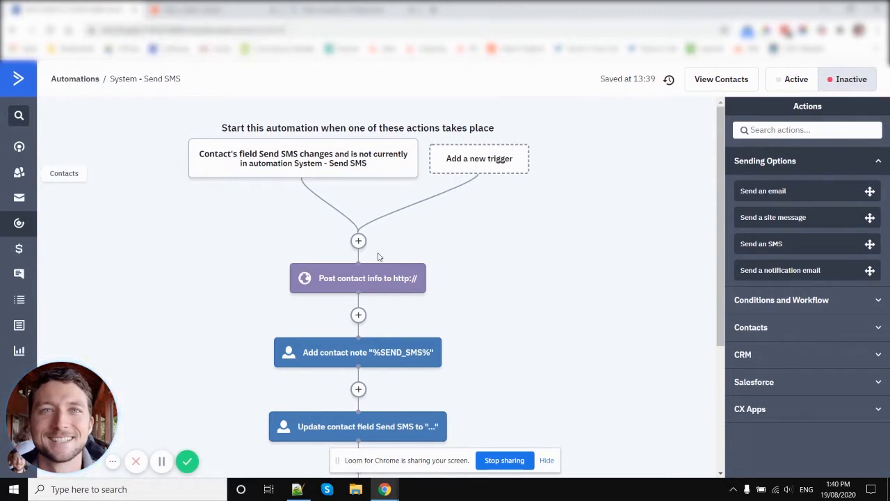
mouse_move(384, 271)
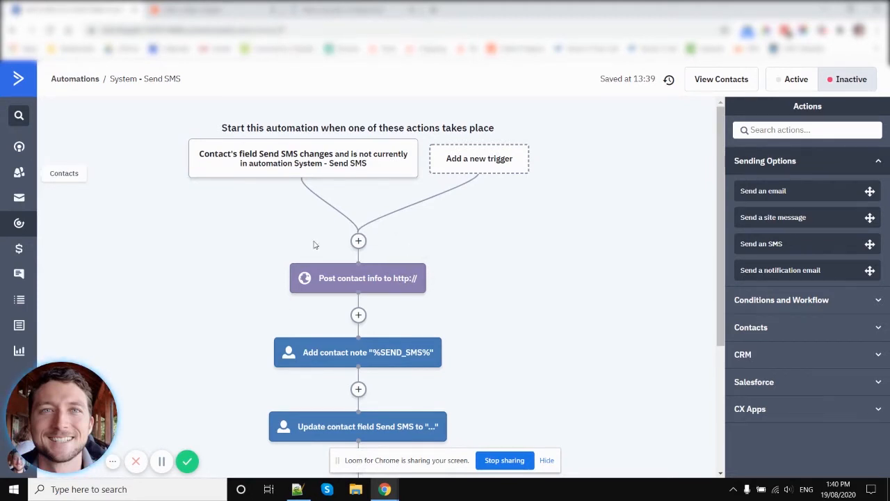
mouse_move(407, 280)
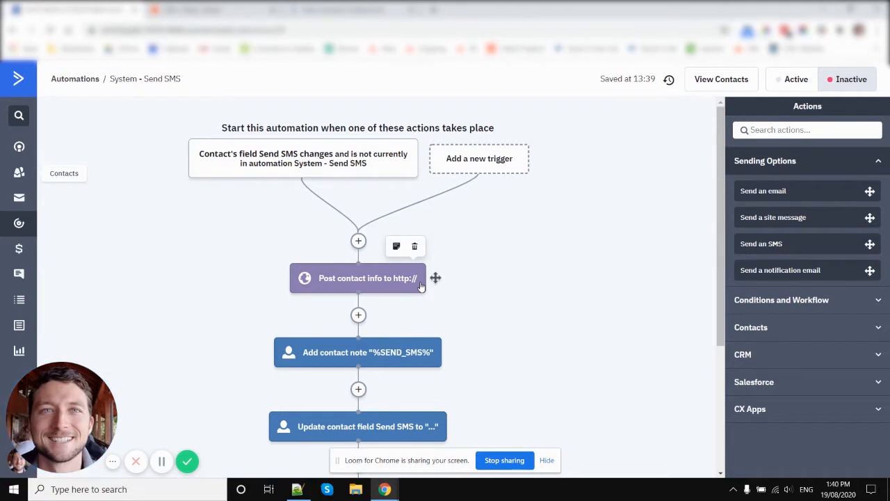
left_click(192, 8)
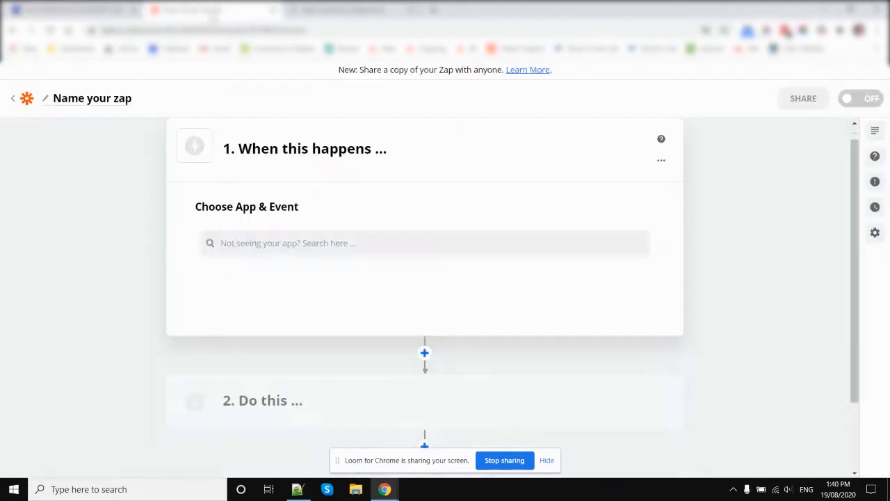
left_click(274, 323)
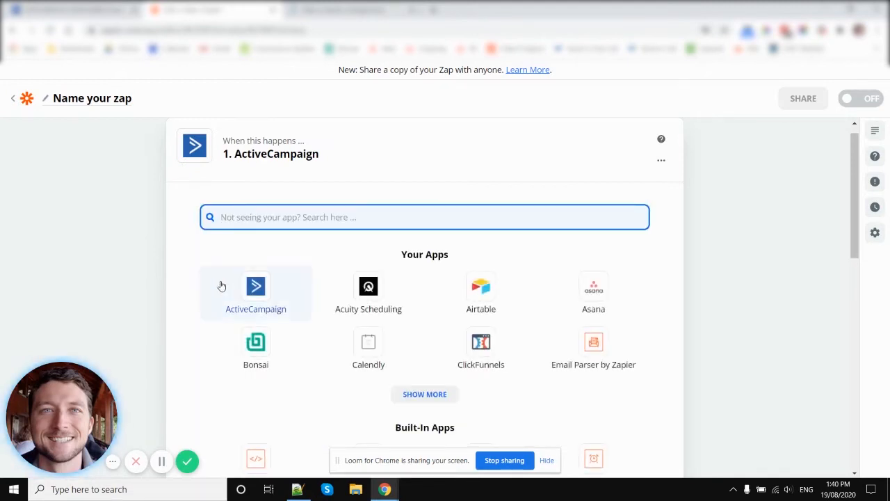
Go back to the list of Zaps and reopen the first draft zap
left_click(247, 287)
left_click(27, 98)
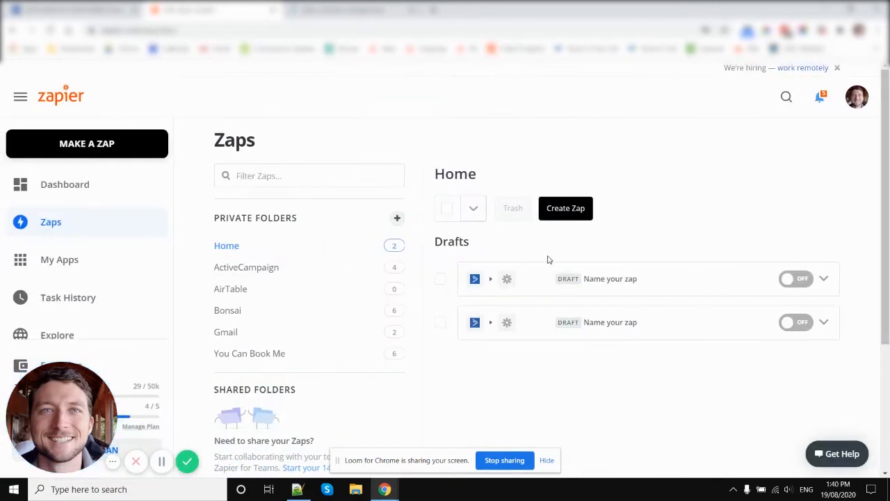
left_click(632, 278)
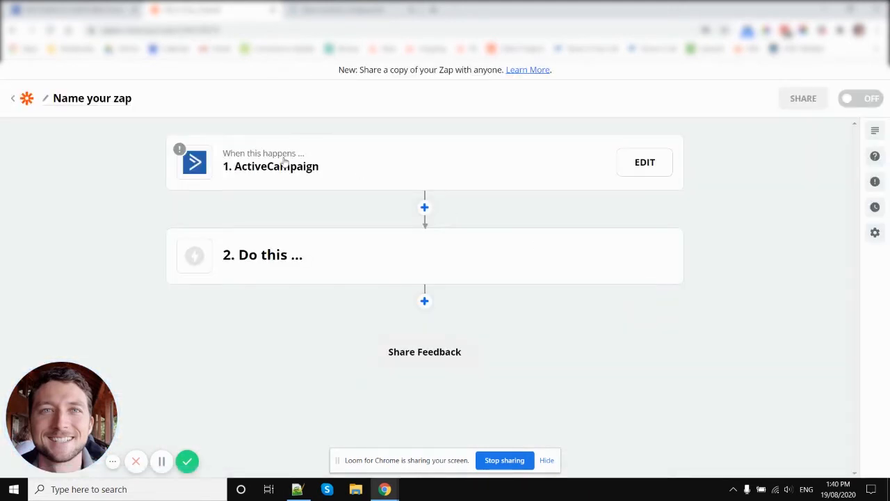
Set the ActiveCampaign trigger event to New Automation Webhook and continue to the account selection
left_click(290, 180)
scroll(361, 255, "down", 4)
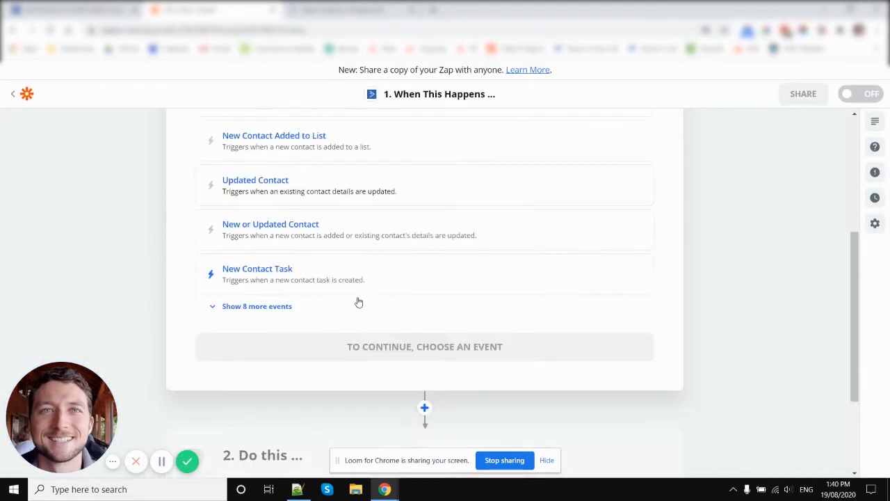
scroll(323, 306, "up", 2)
scroll(328, 284, "down", 3)
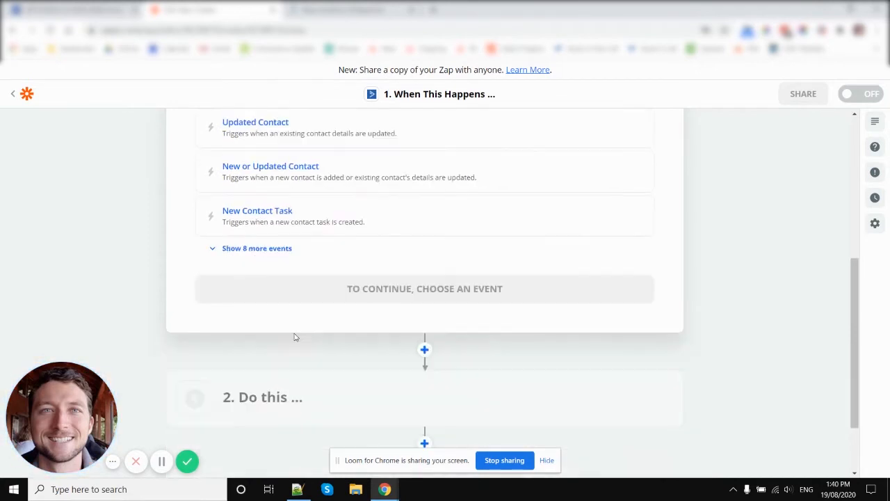
left_click(263, 252)
left_click(318, 264)
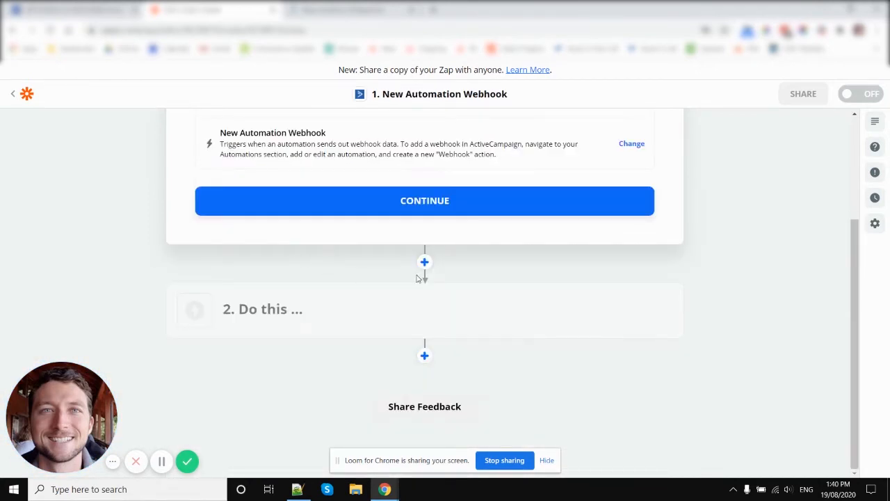
left_click(433, 205)
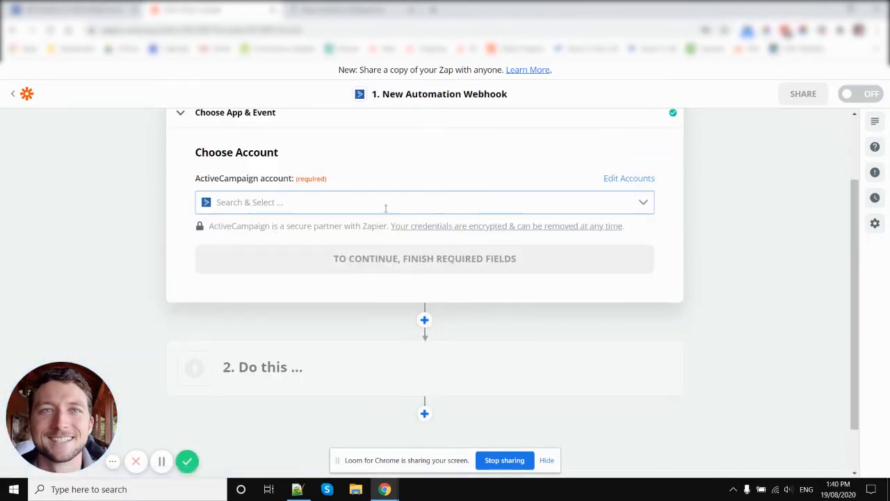
Choose ActiveCampaign #2 as the trigger's account and continue to the webhook setup
left_click(381, 202)
left_click(333, 273)
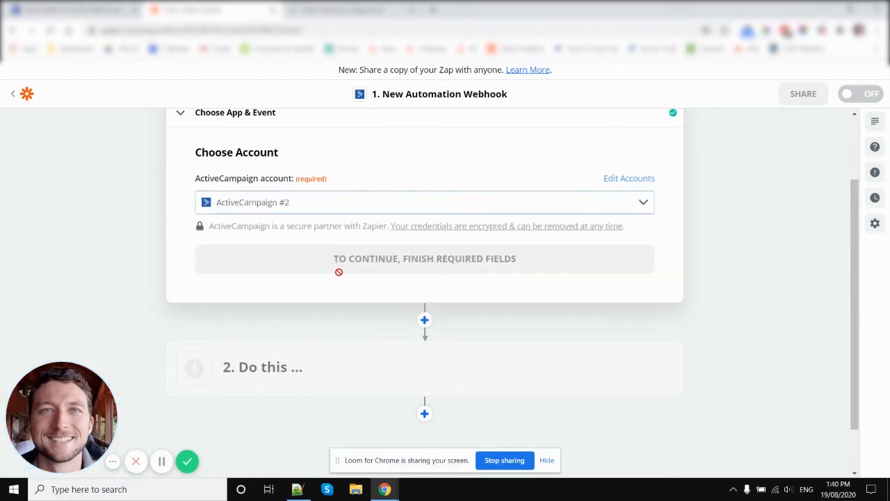
left_click(424, 266)
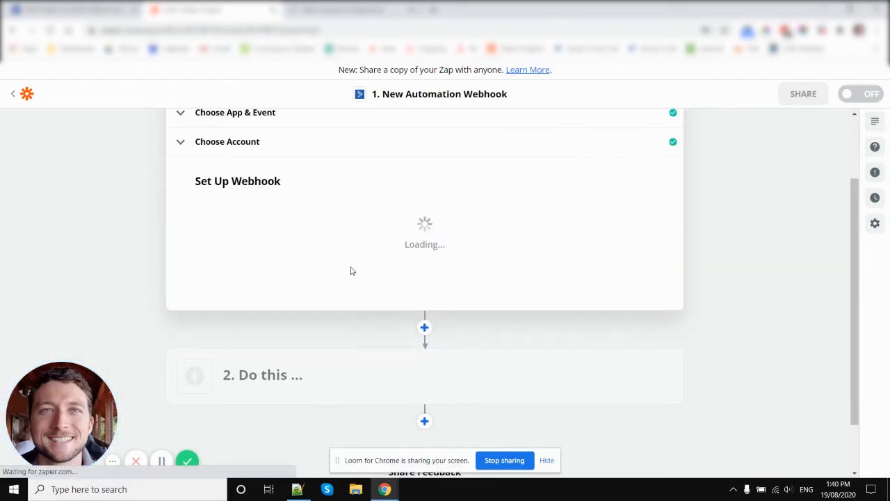
Copy the Zapier webhook URL and save it as the post URL in the Send SMS automation's contact info action in ActiveCampaign
left_click(631, 223)
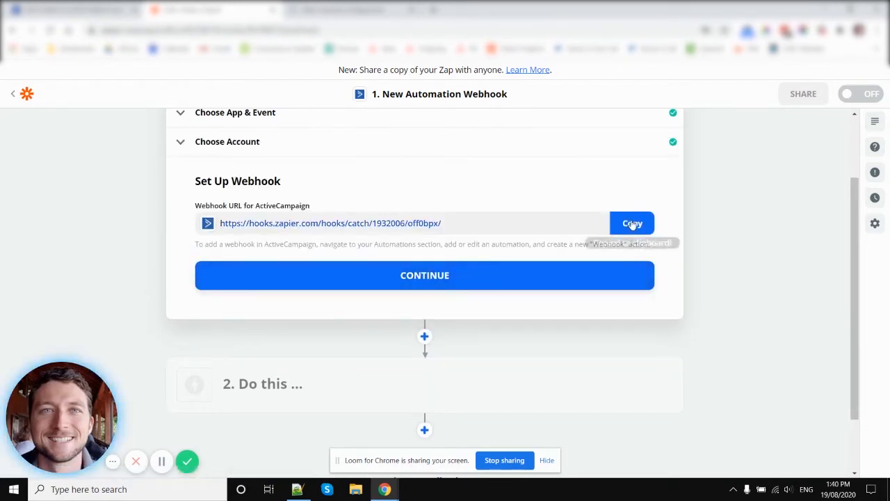
left_click(66, 9)
left_click(365, 277)
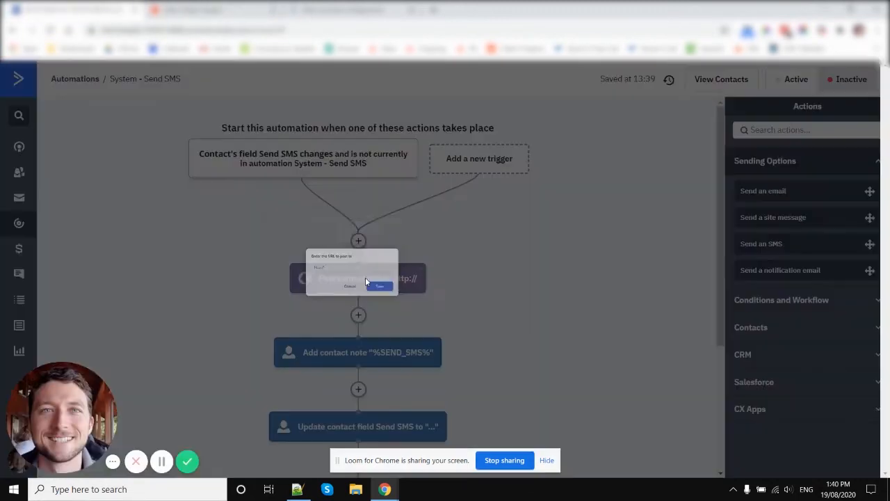
key("ctrl+a")
key("ctrl+v")
left_click(417, 303)
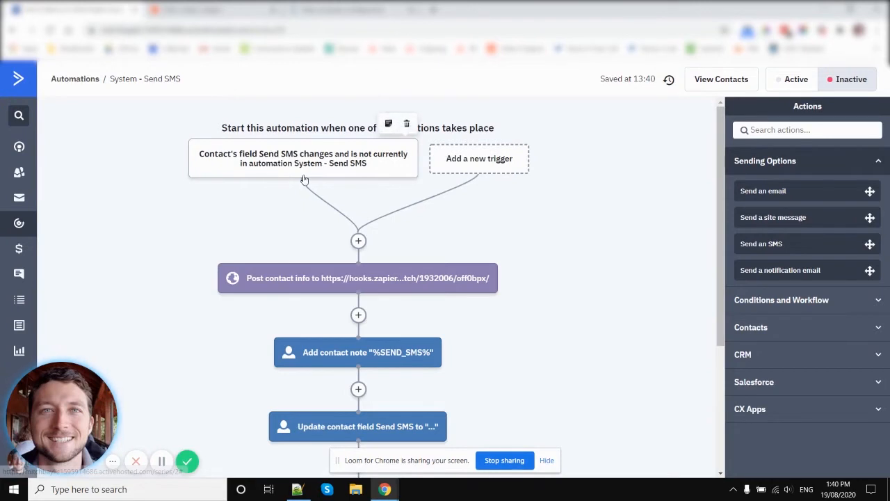
Make the System - Send SMS automation active from the Automations list
key("ctrl+Tab")
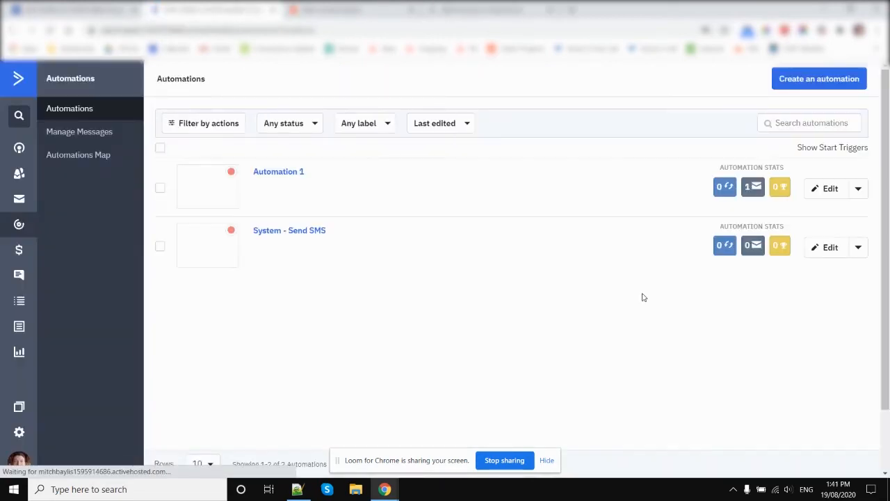
left_click(869, 249)
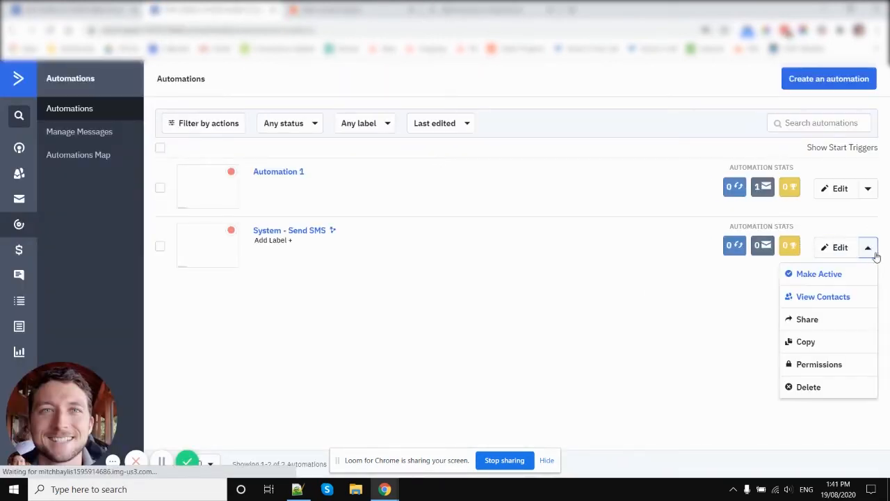
left_click(822, 277)
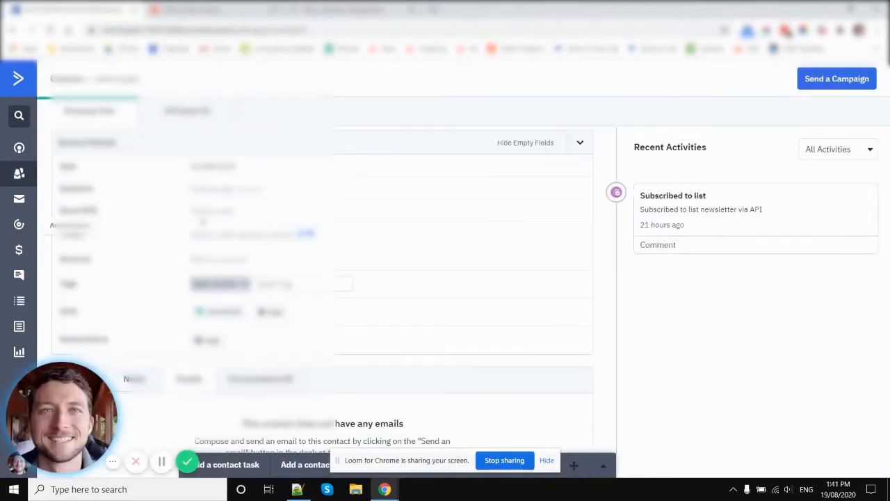
Enter a test message in the contact's Send SMS field and save it
left_click(235, 237)
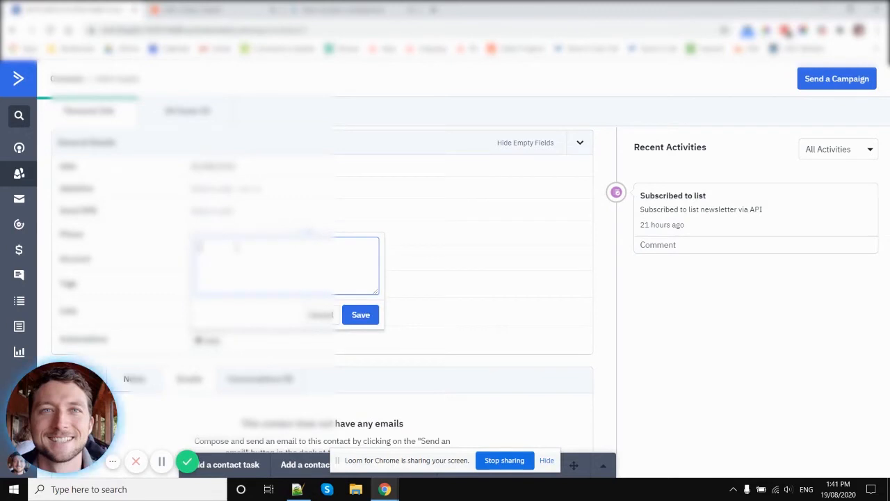
type("+614000")
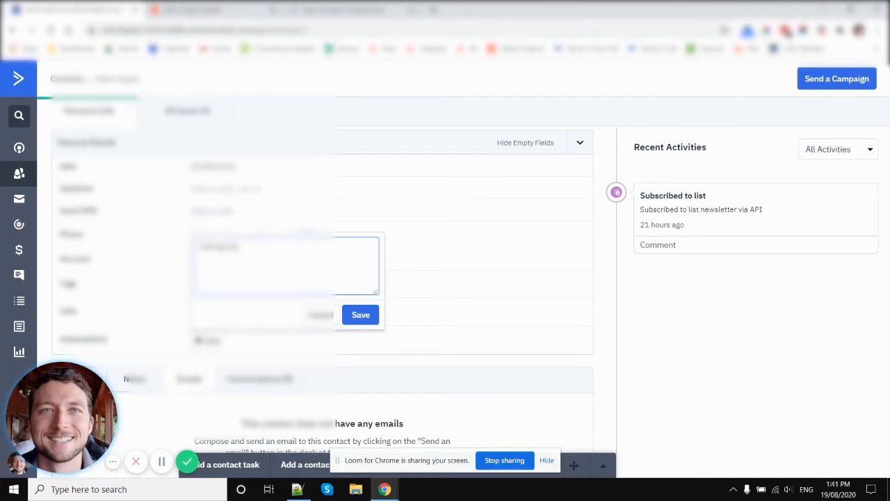
type("0")
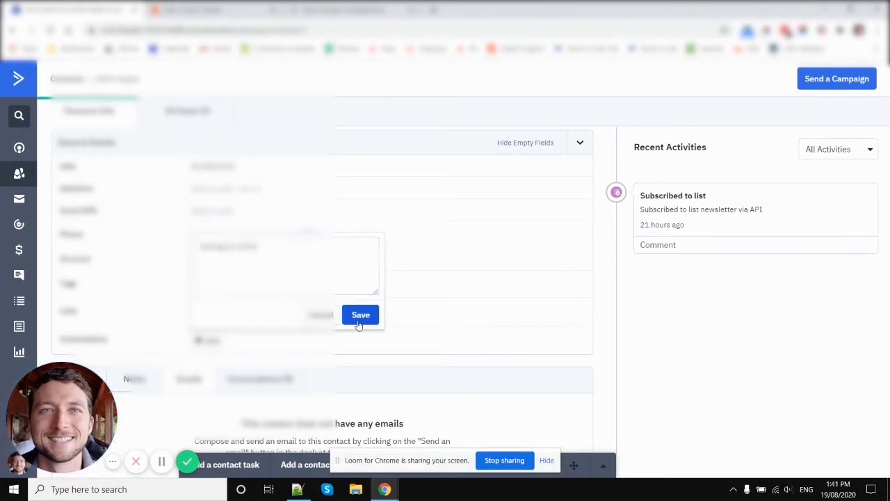
left_click(357, 318)
left_click(292, 29)
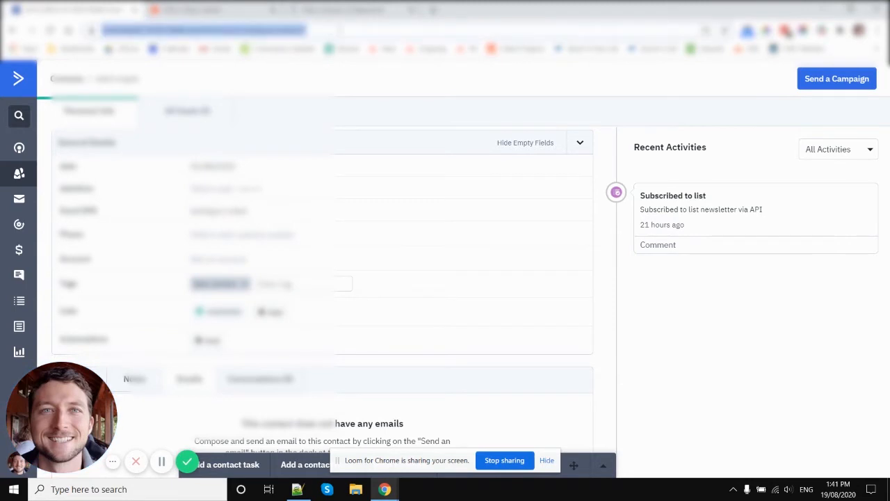
key("ctrl+v")
key("Return")
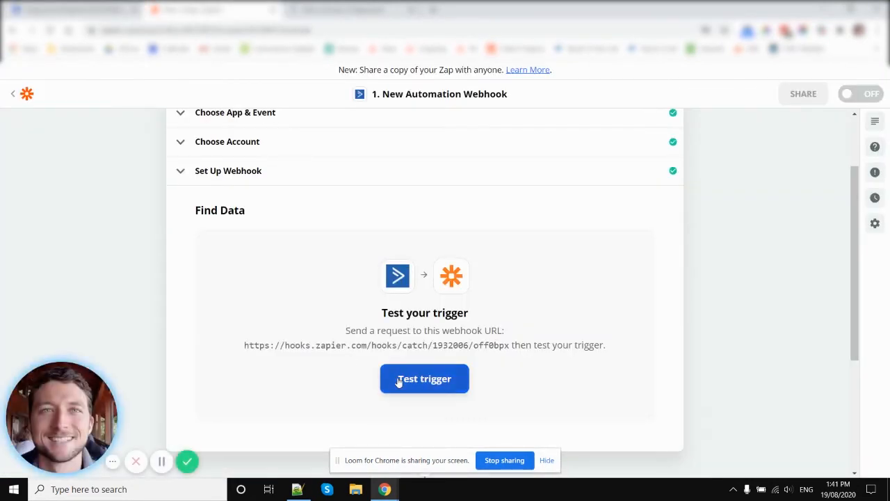
Test the webhook trigger in Zapier, review the data in Request A, and continue to the action step
left_click(405, 378)
scroll(226, 272, "down", 3)
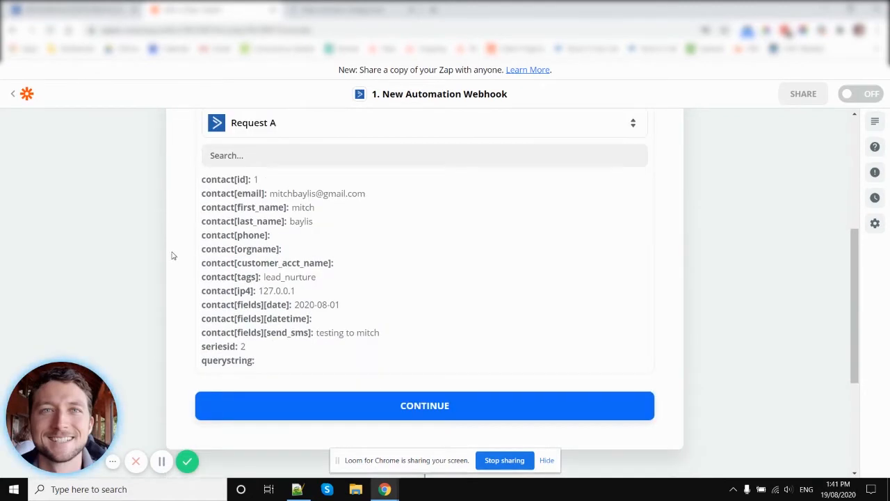
scroll(562, 328, "down", 2)
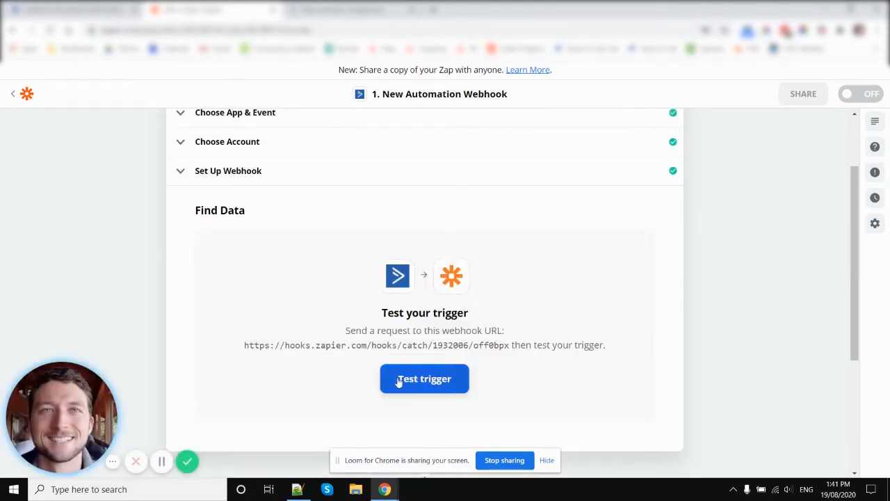
left_click(399, 377)
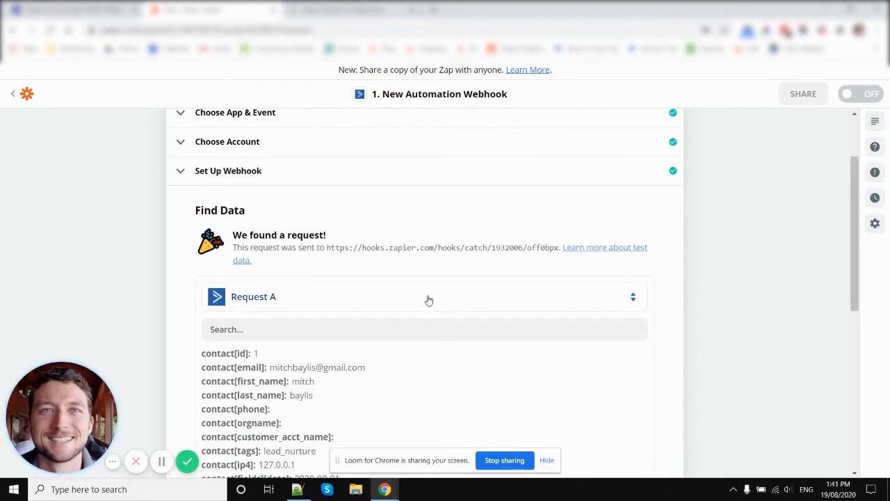
scroll(218, 271, "down", 3)
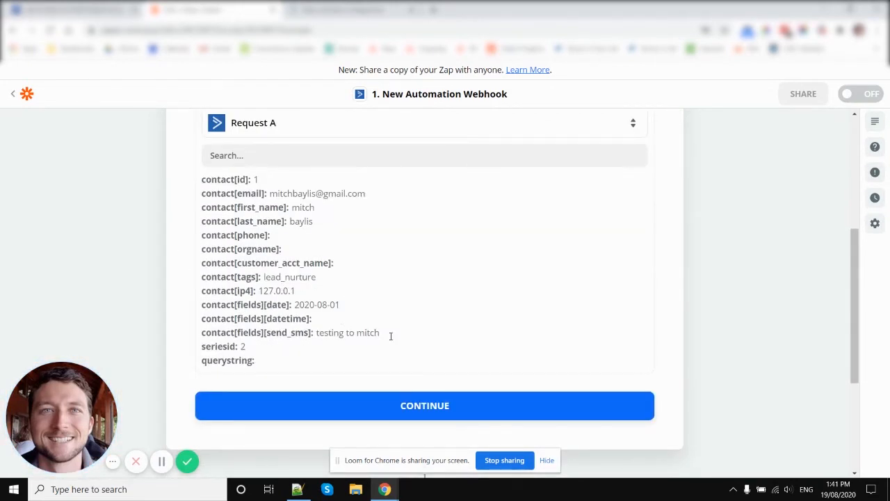
scroll(390, 336, "down", 2)
left_click(431, 287)
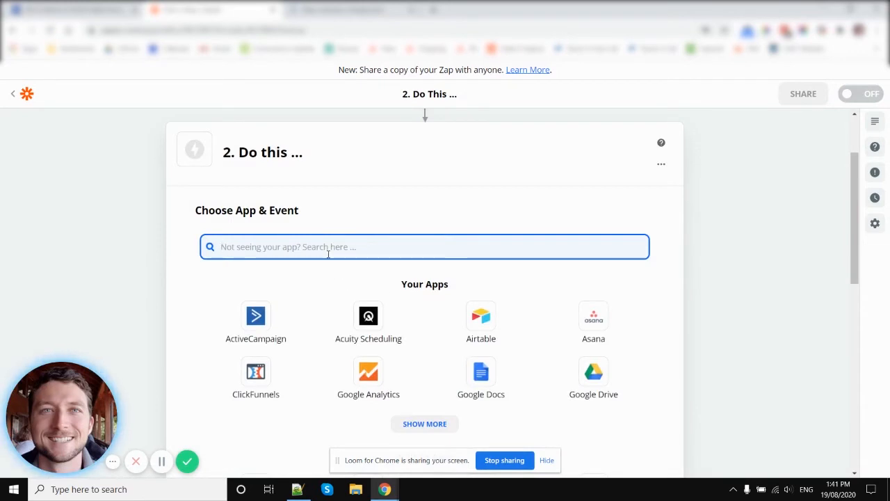
Search the action apps for "text", choose TextMagic, and set Send Message as its event
type("text")
left_click(256, 295)
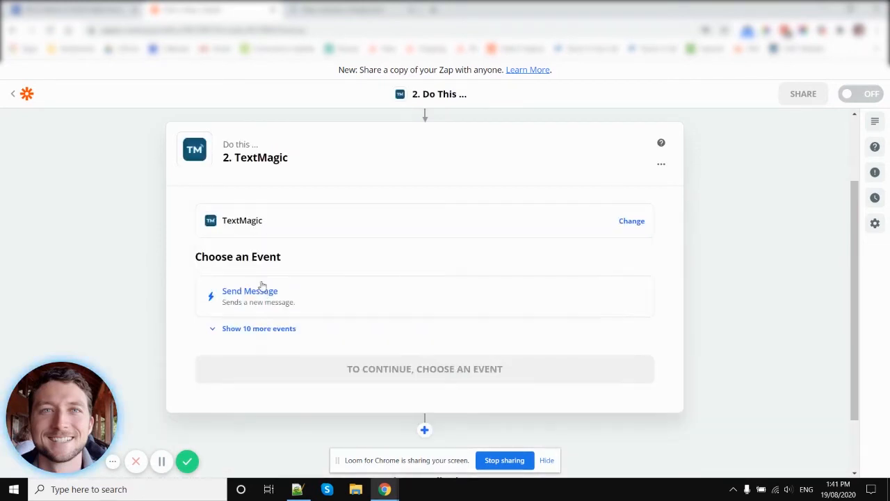
scroll(293, 242, "down", 1)
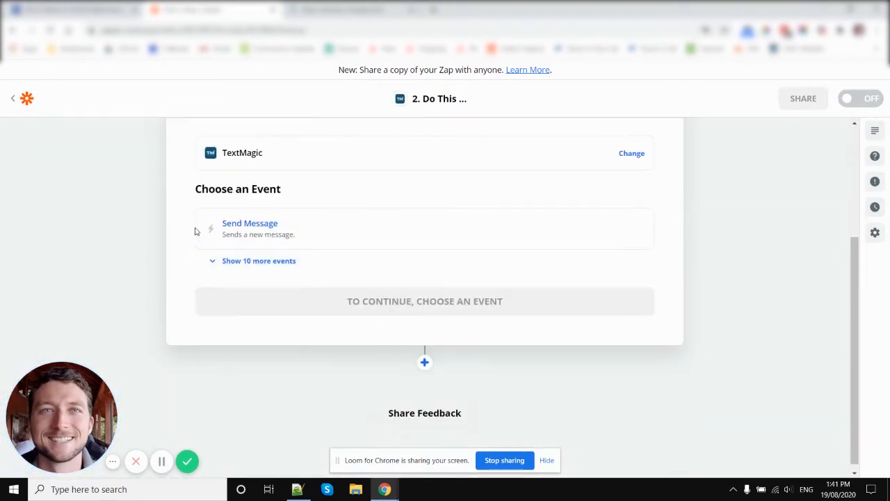
left_click(297, 233)
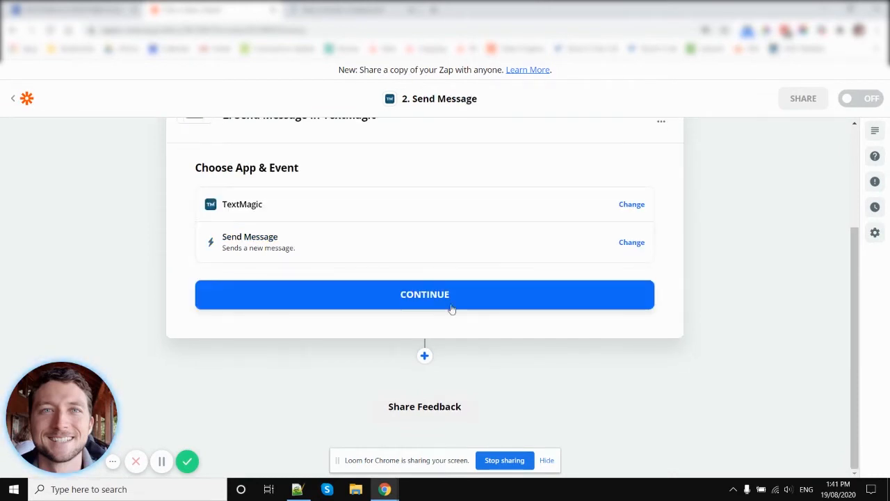
left_click(419, 296)
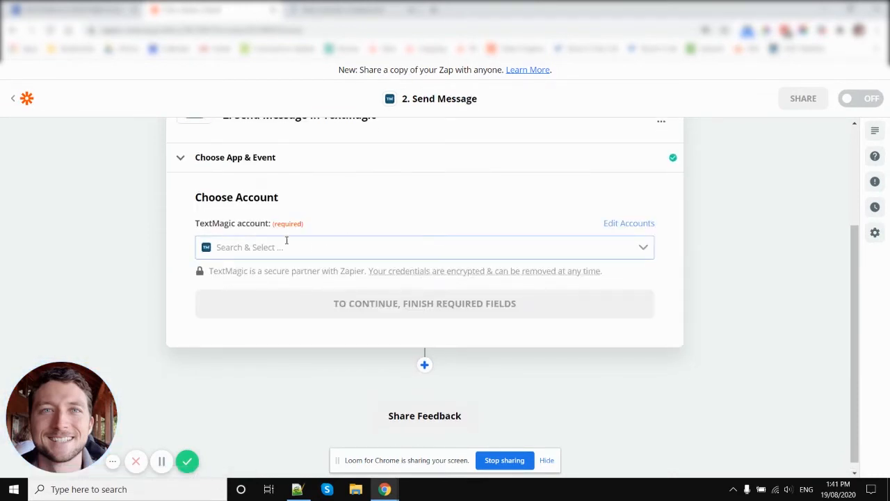
Select the connected TextMagic account for the Send Message action and continue to the message settings
left_click(487, 240)
left_click(341, 277)
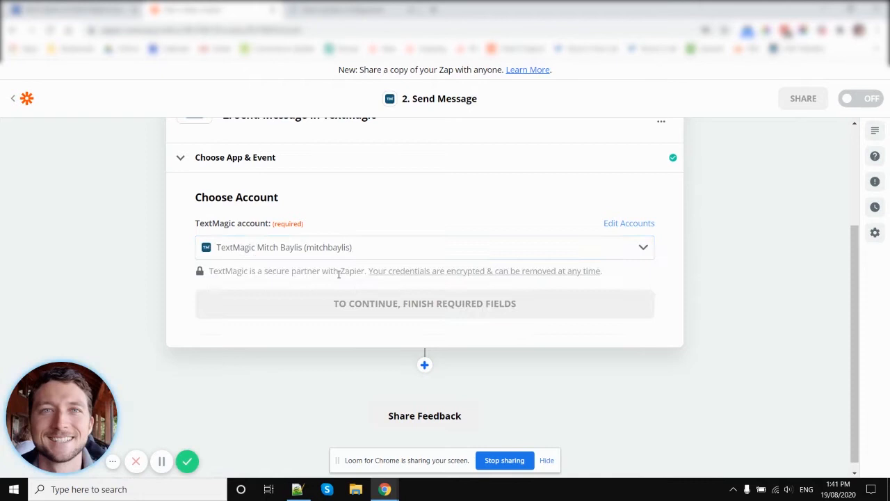
left_click(437, 310)
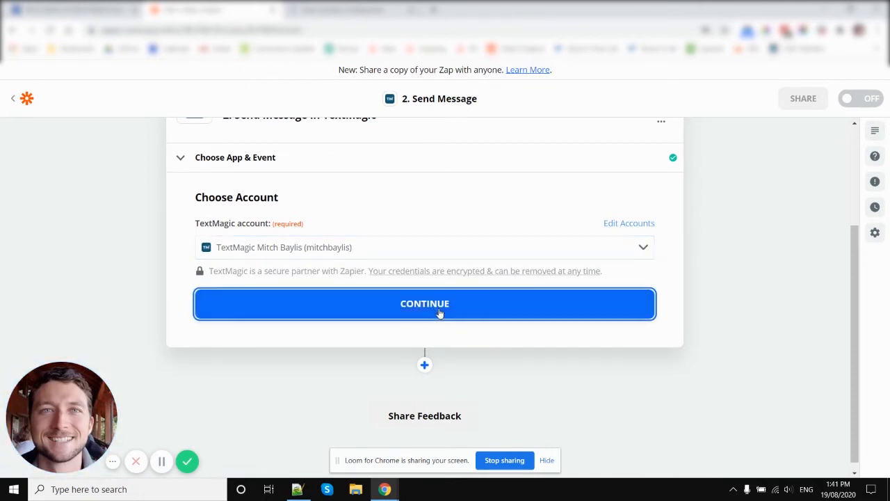
Insert the webhook's Contact[fields][send Sms] value as the text of the TextMagic message
left_click(269, 215)
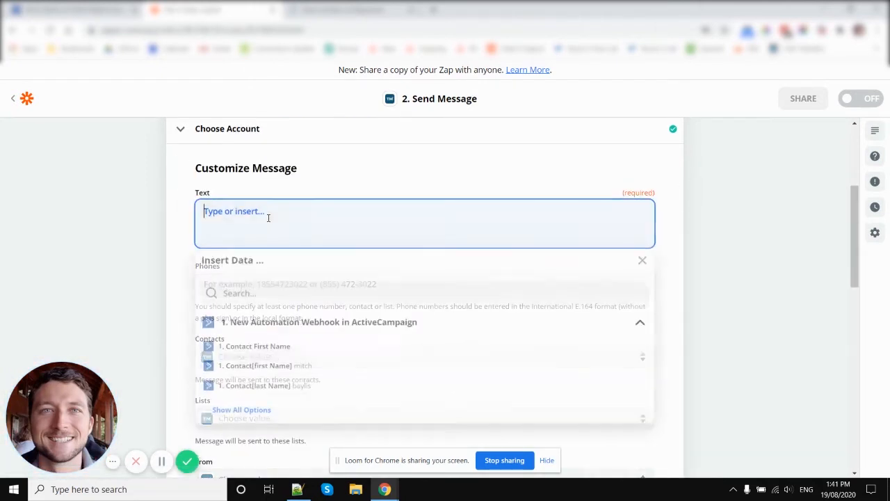
left_click(224, 413)
scroll(304, 374, "down", 2)
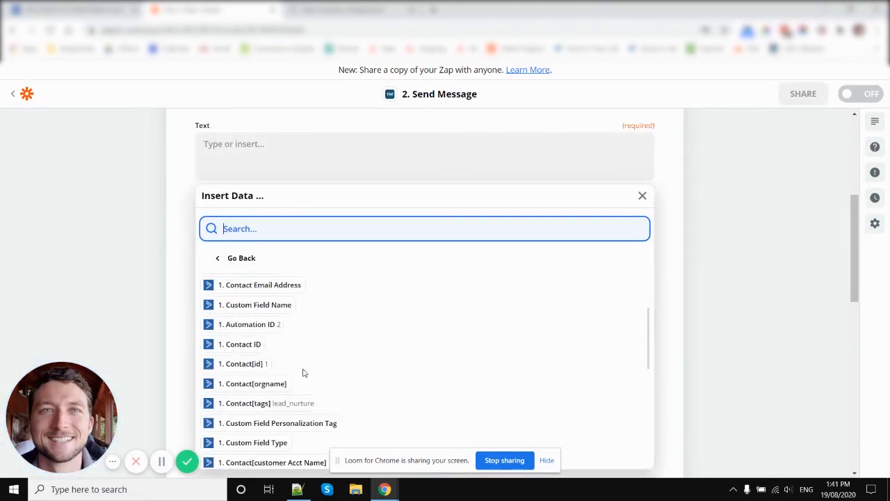
scroll(306, 383, "down", 2)
scroll(330, 340, "down", 1)
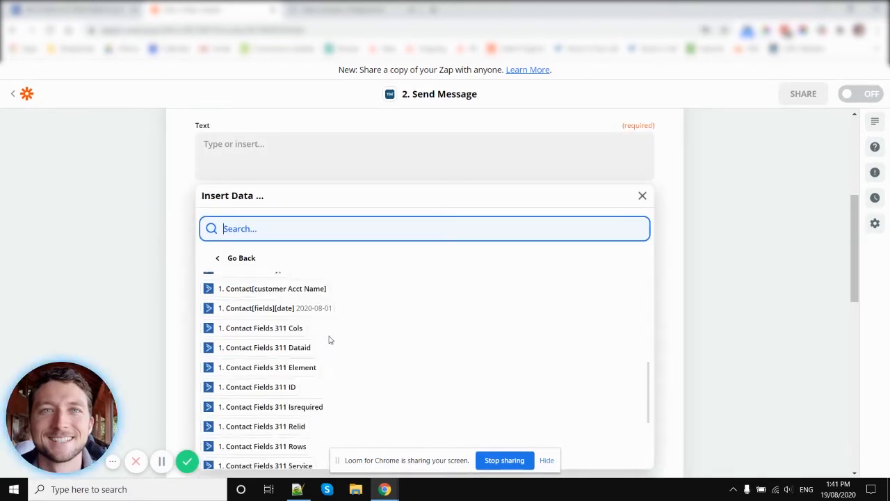
scroll(327, 344, "down", 2)
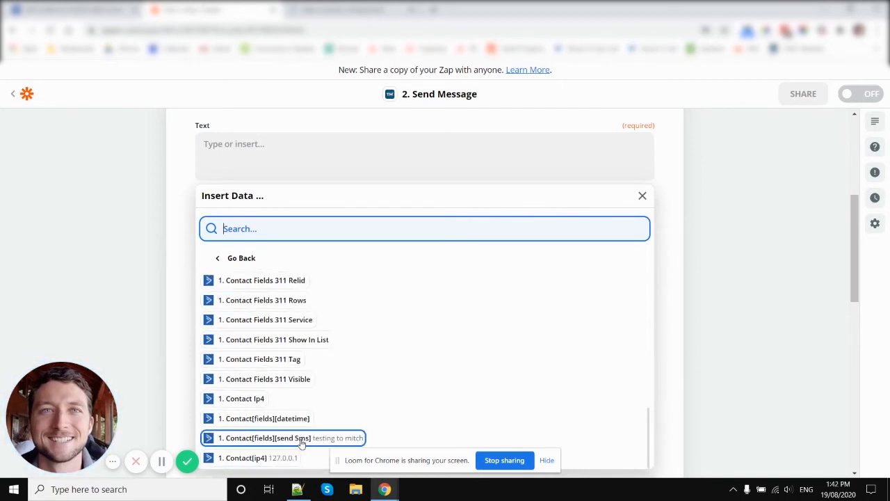
left_click(301, 443)
left_click(165, 204)
Insert the webhook's Contact[phone] value as the Phones recipient of the TextMagic message
left_click(246, 217)
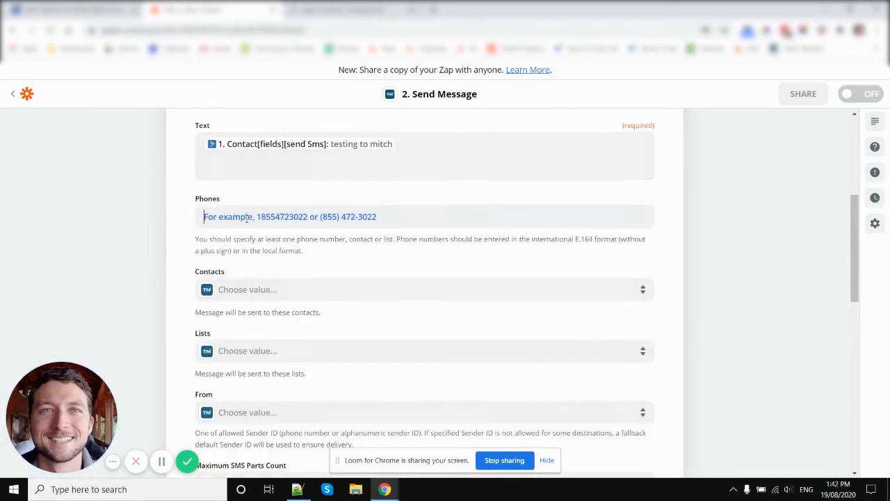
scroll(284, 330, "down", 2)
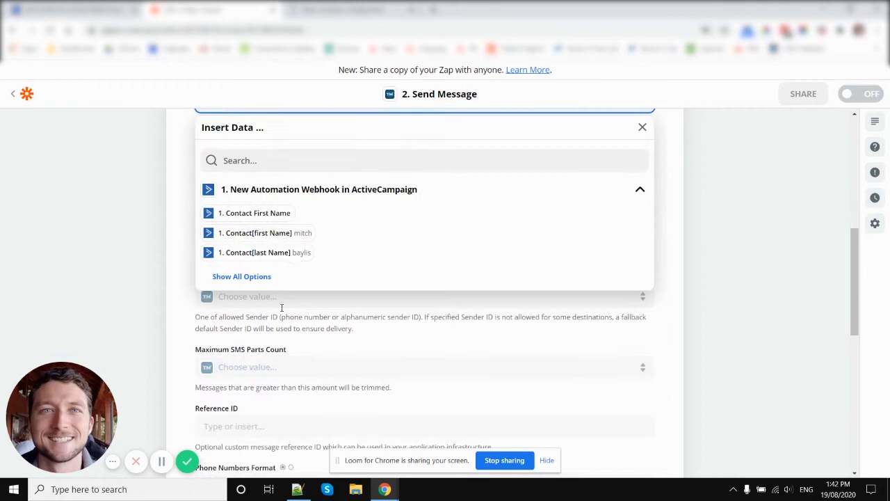
left_click(261, 278)
left_click(259, 312)
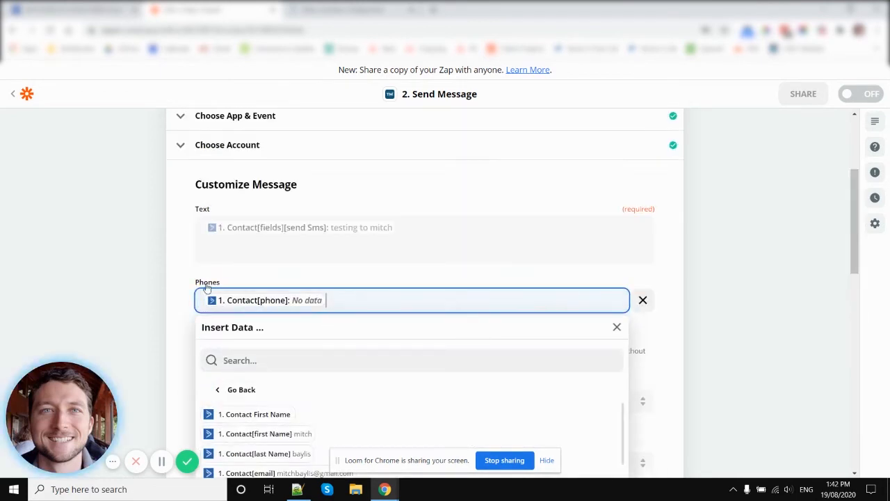
left_click(175, 296)
Set the message's From sender to the first listed shared reply number
scroll(185, 324, "down", 1)
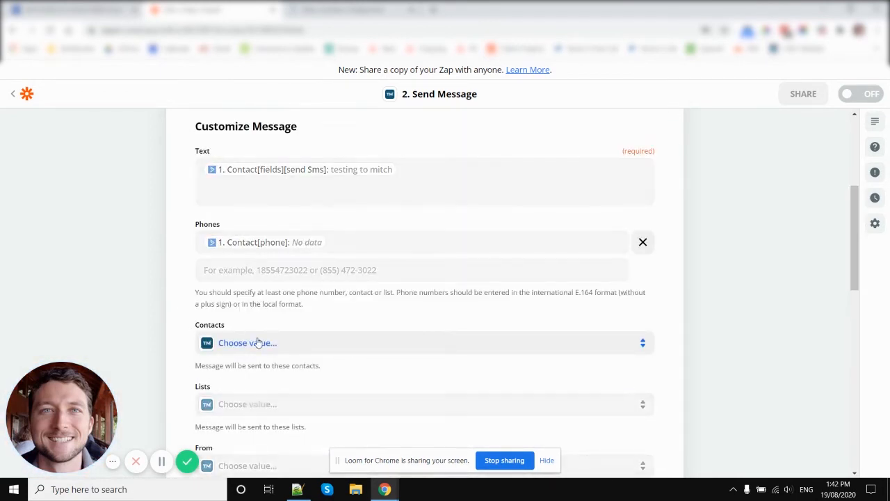
scroll(282, 358, "down", 2)
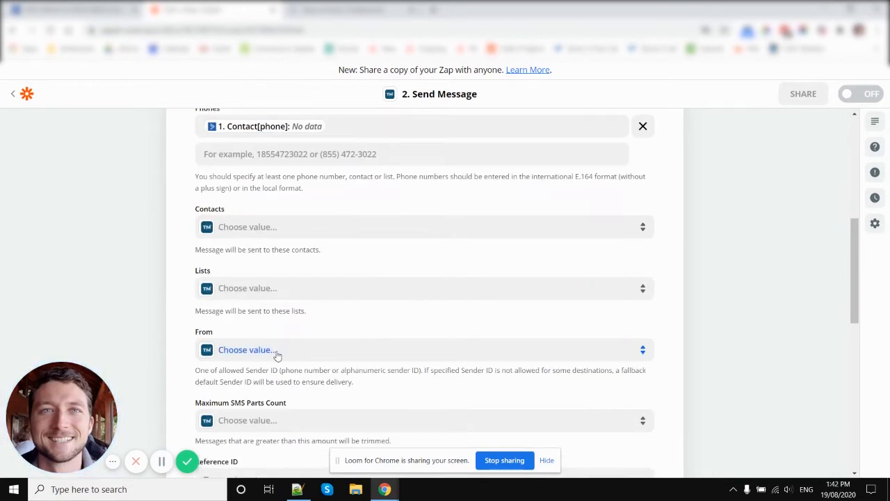
scroll(258, 354, "down", 5)
scroll(254, 344, "up", 1)
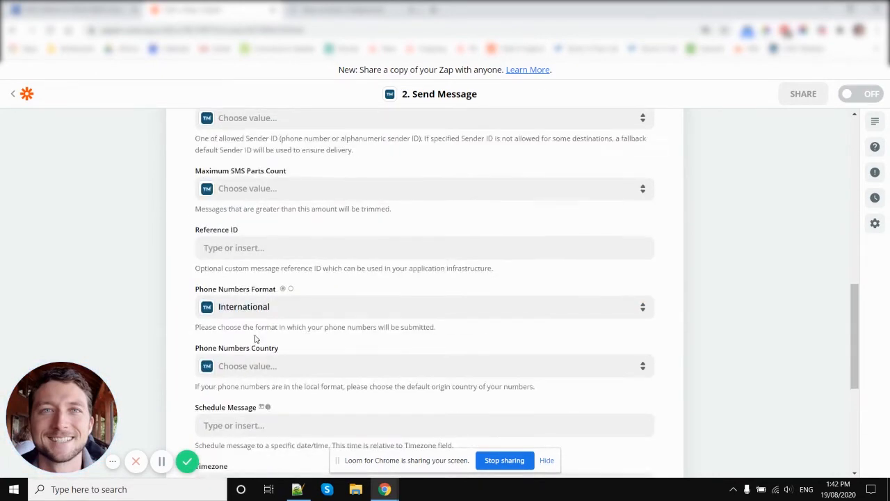
scroll(255, 339, "up", 2)
left_click(248, 234)
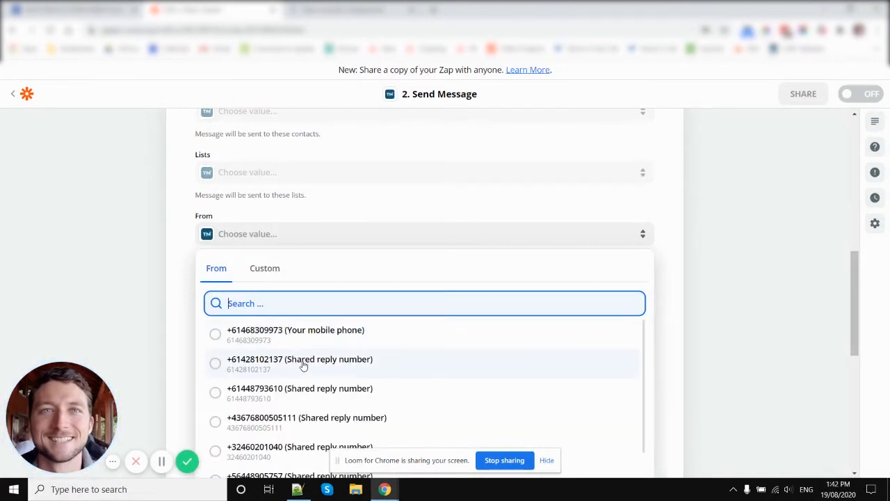
left_click(303, 365)
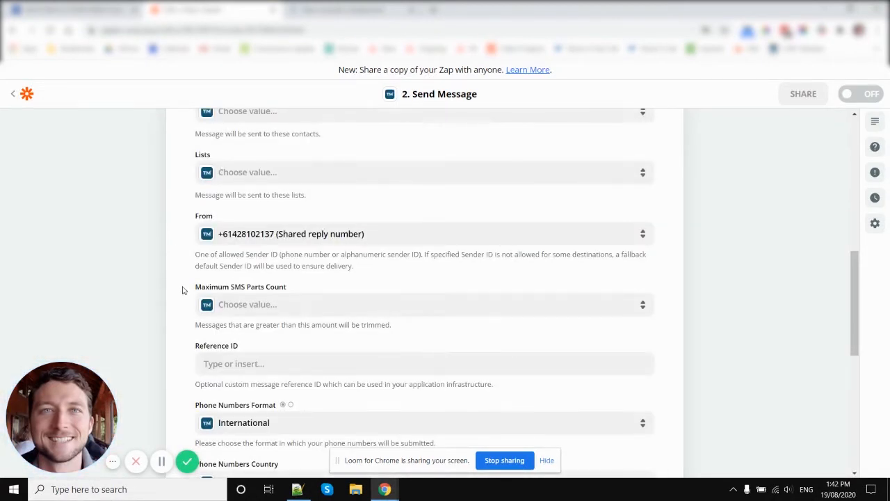
Continue past the remaining optional message settings, review the data to send, and try to send a test message to TextMagic
scroll(184, 295, "down", 2)
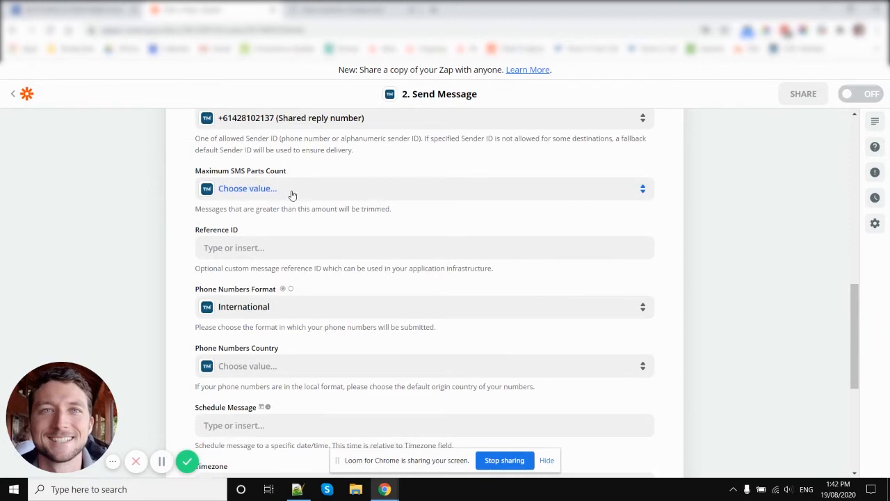
scroll(260, 306, "down", 2)
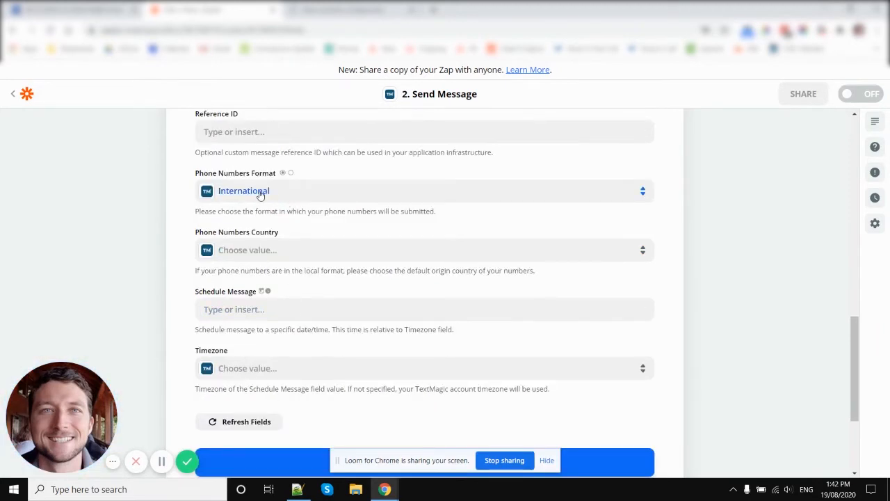
scroll(292, 313, "down", 2)
left_click(435, 405)
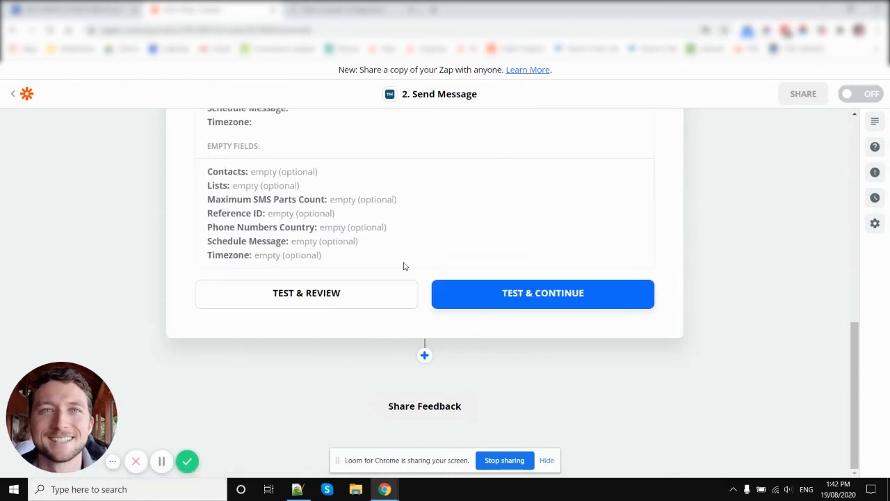
scroll(469, 238, "up", 3)
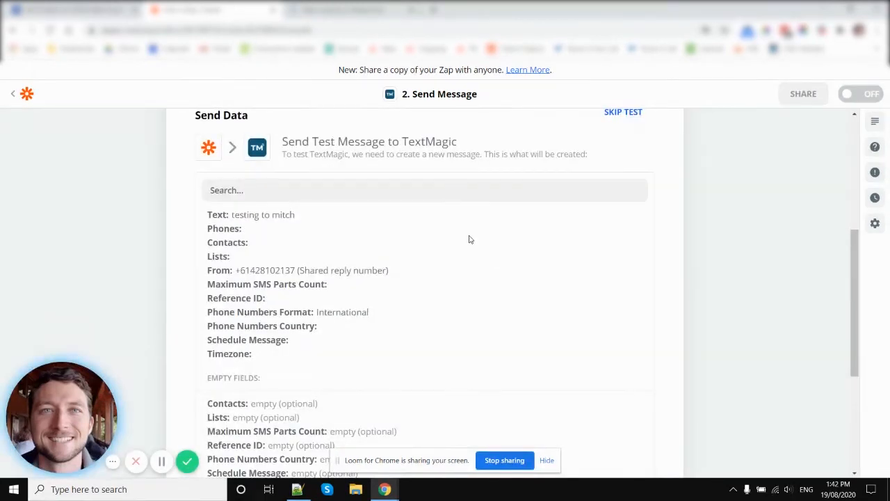
scroll(593, 299, "down", 3)
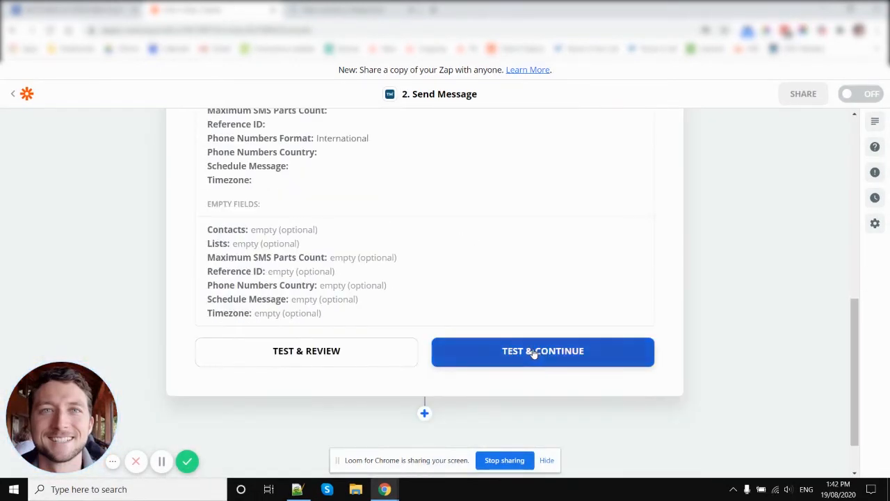
left_click(558, 354)
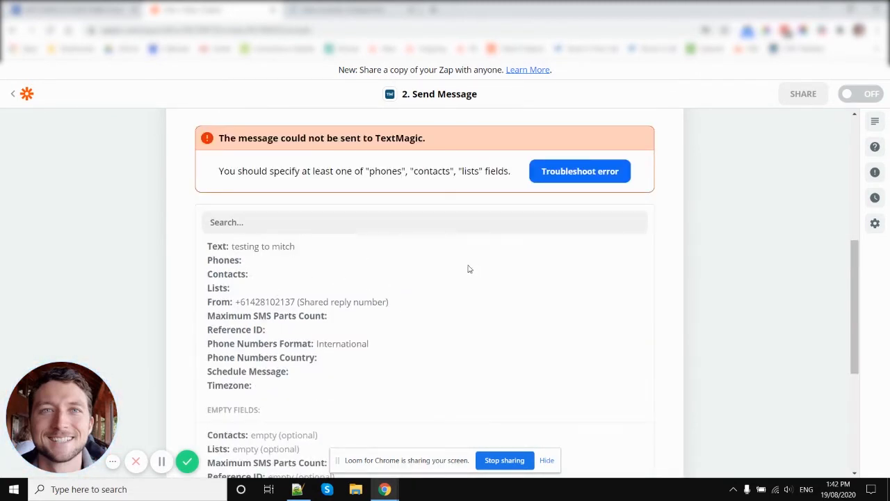
Open the Zap's webhook trigger step, switch to the contact record in ActiveCampaign, and save the contact's phone number
scroll(694, 189, "up", 5)
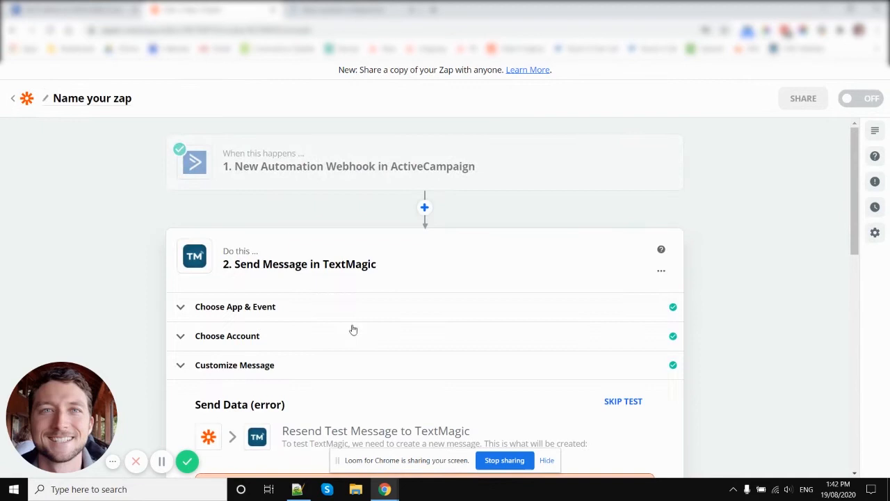
left_click(378, 177)
left_click(80, 10)
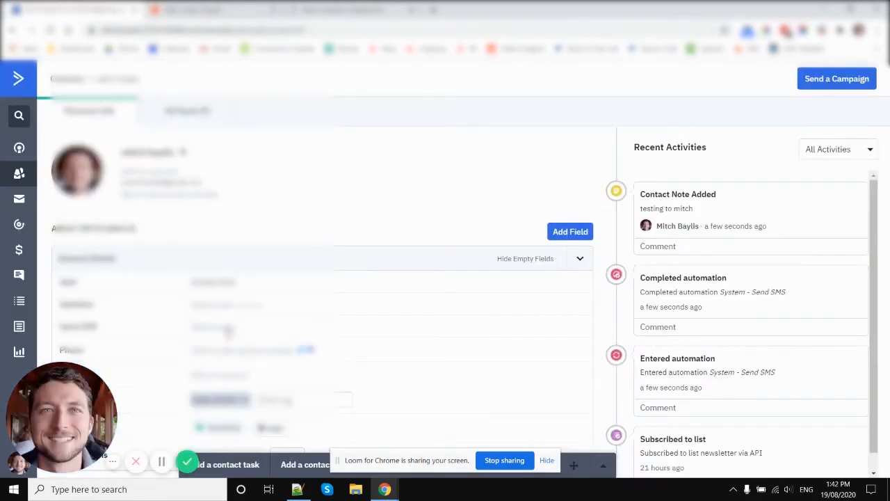
scroll(210, 332, "down", 3)
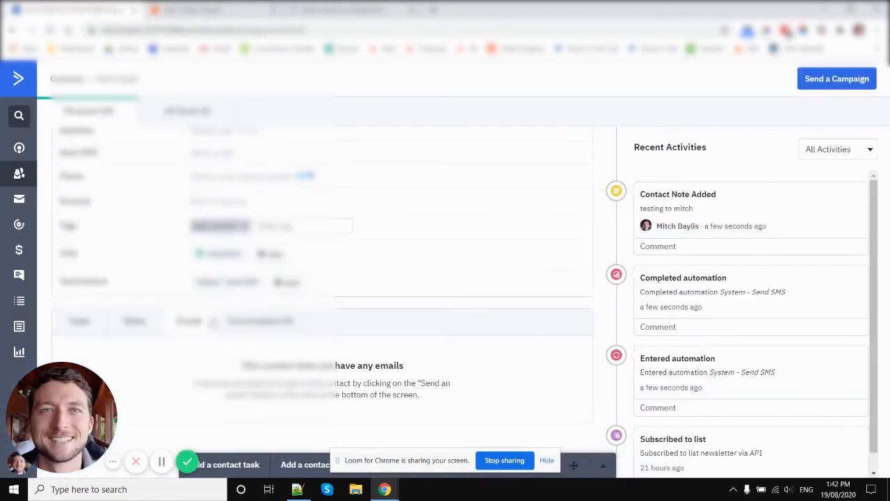
scroll(215, 320, "up", 2)
left_click(223, 293)
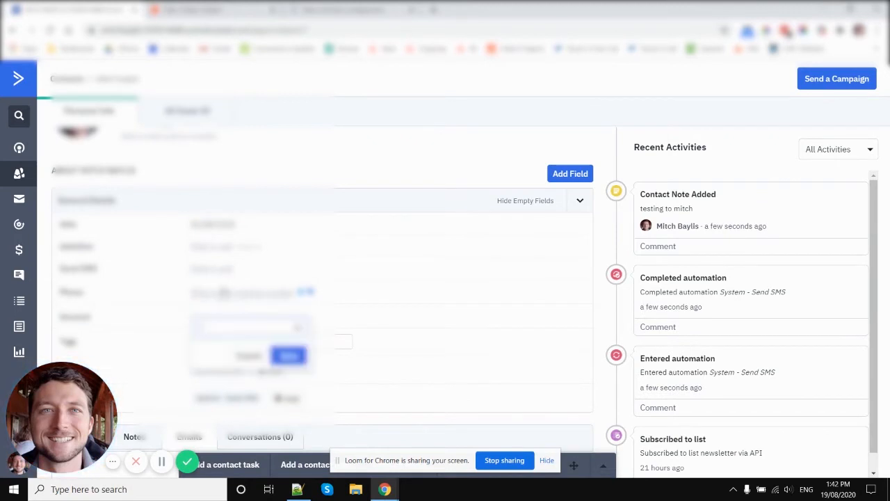
type("+61")
key("BackSpace")
key("BackSpace")
key("BackSpace")
type("123456")
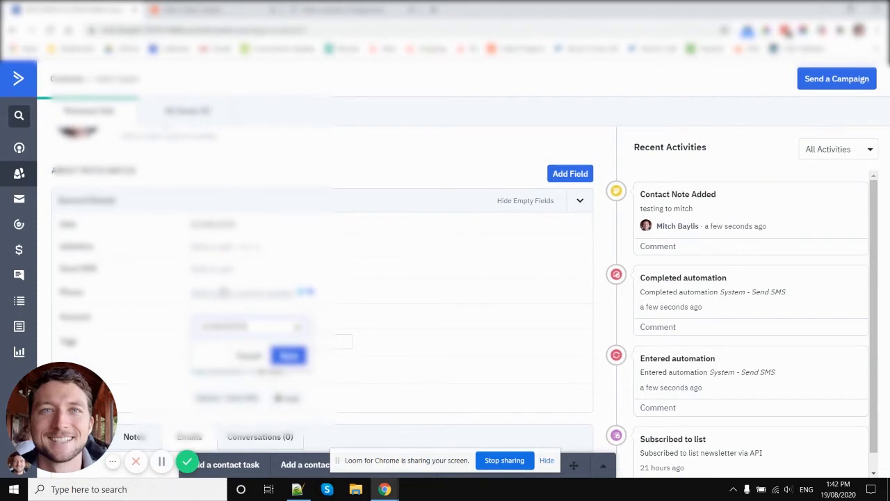
left_click(288, 355)
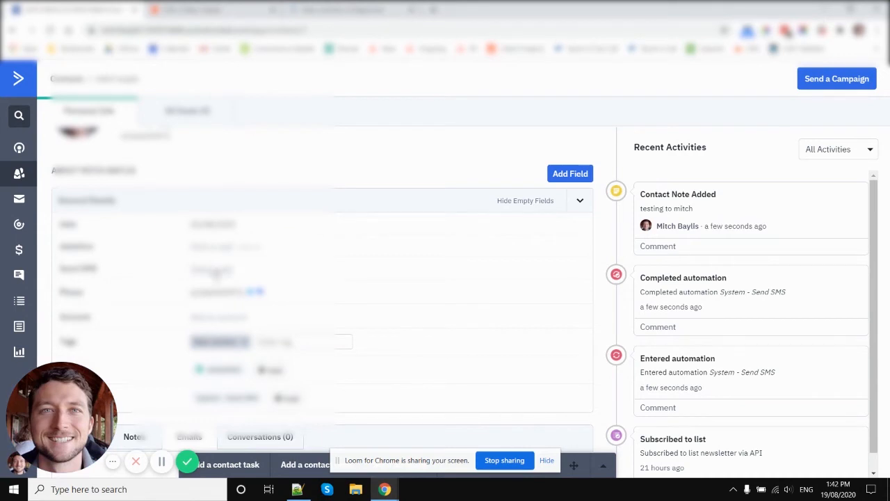
Set the contact's Send SMS field to "retesting with phone" and save it
left_click(213, 273)
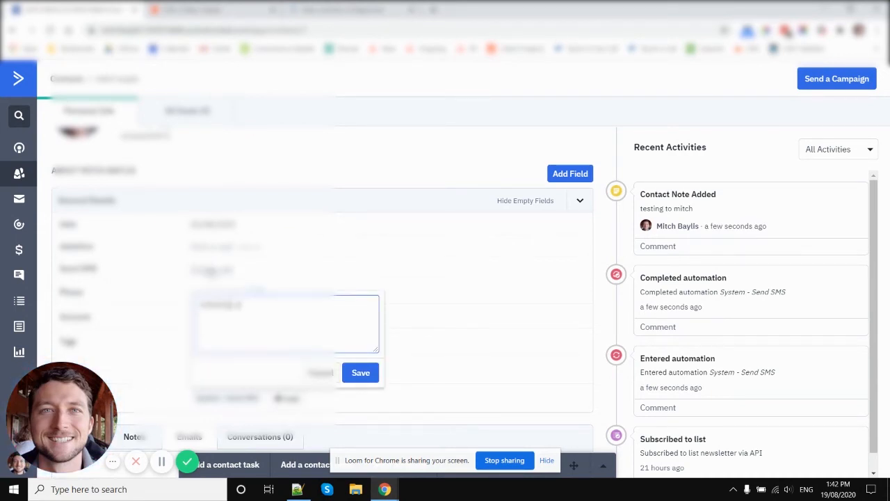
type("again")
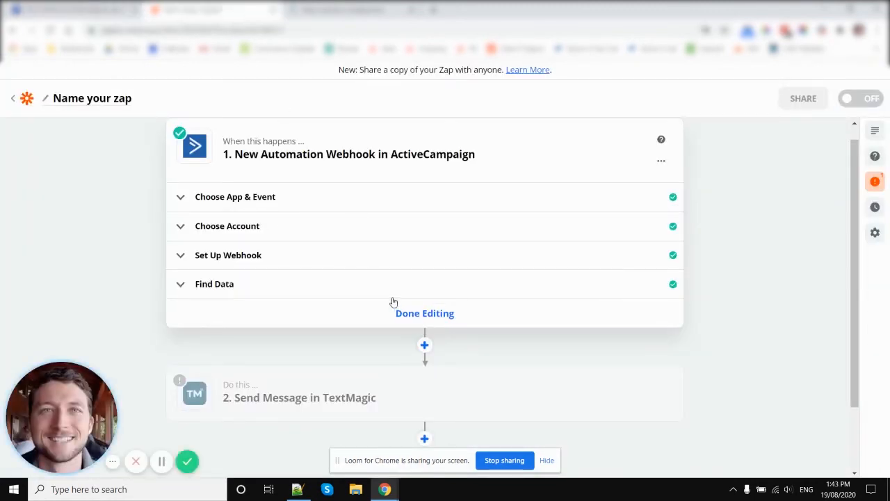
Return to the Find Data section of the Zapier webhook trigger, load more requests, and select Request B as the sample
left_click(393, 302)
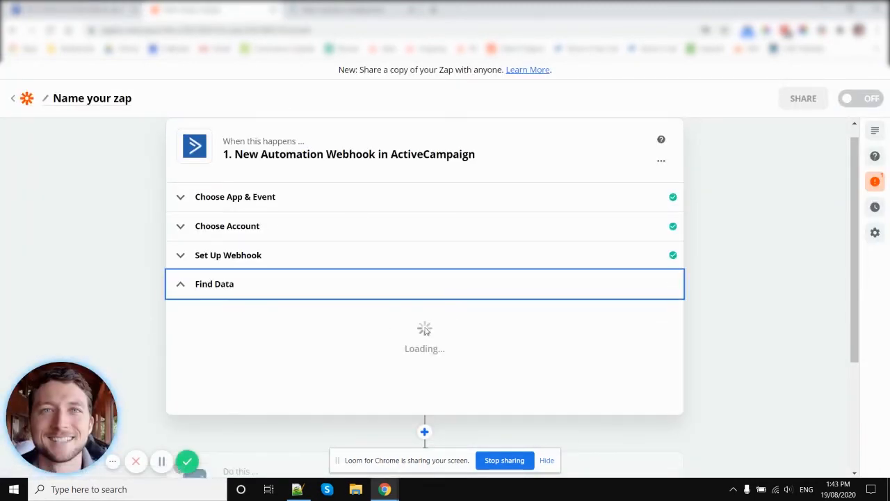
scroll(196, 296, "down", 5)
scroll(391, 194, "up", 2)
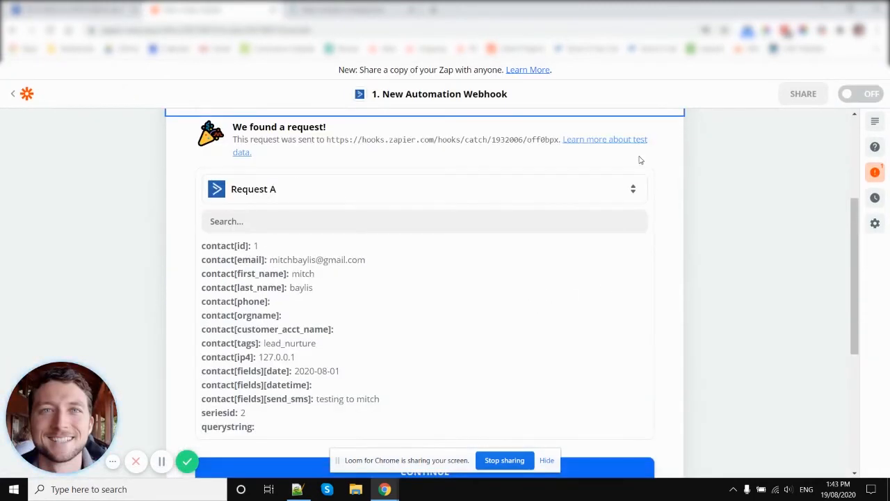
scroll(369, 238, "down", 1)
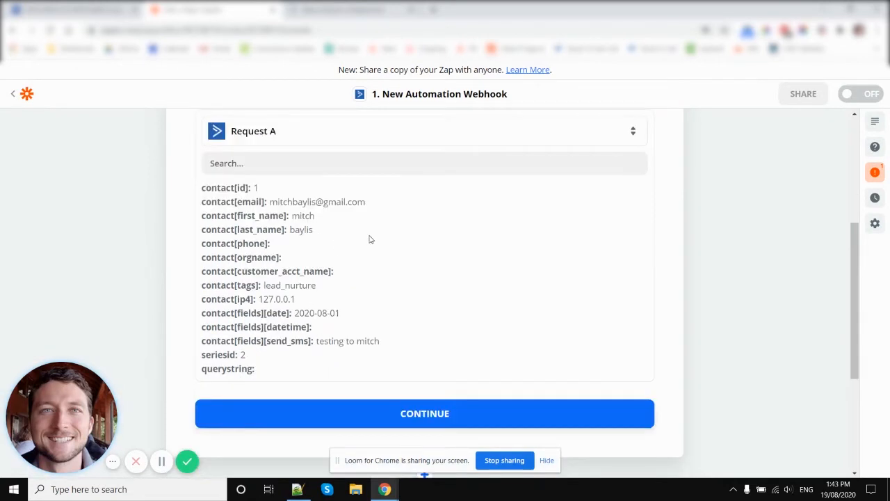
scroll(397, 243, "up", 1)
left_click(422, 195)
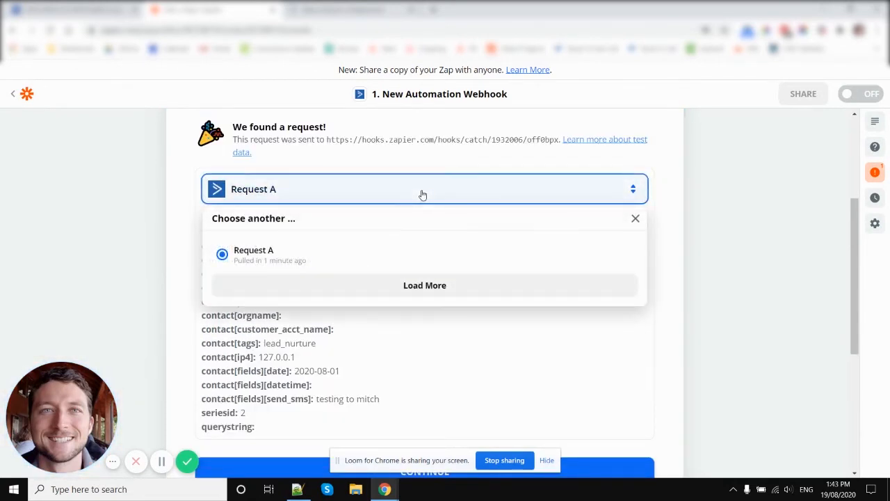
left_click(429, 285)
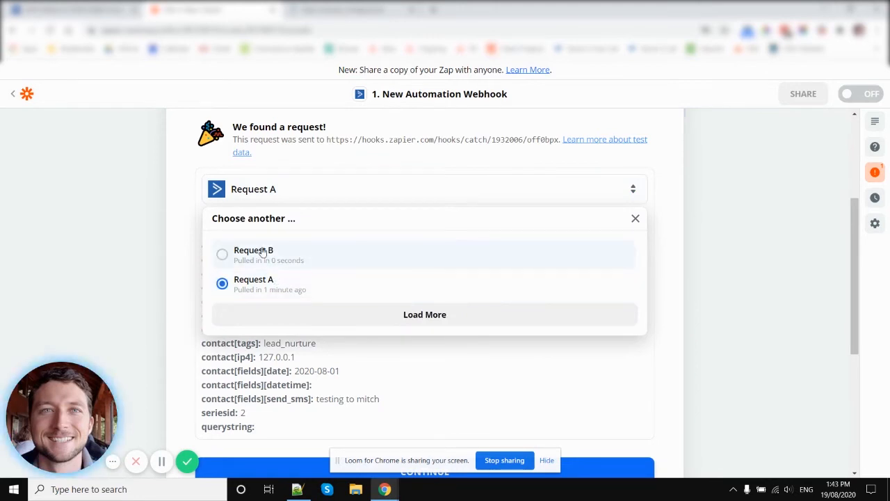
left_click(263, 253)
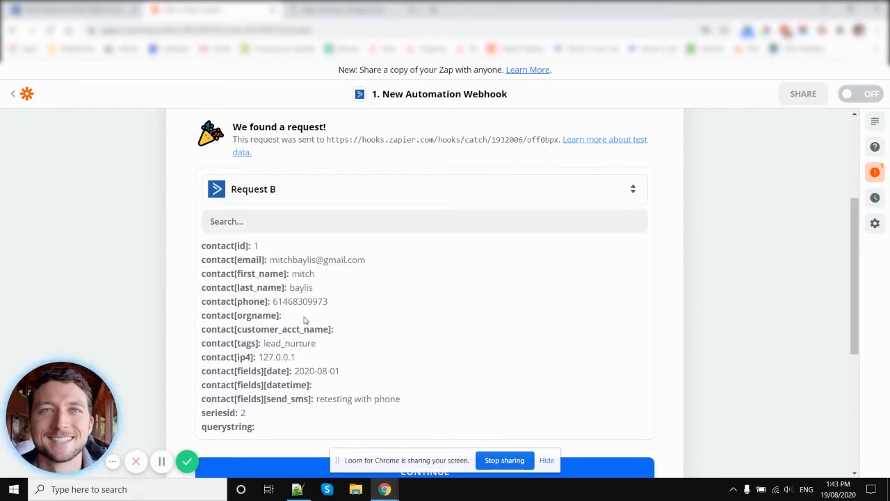
Continue from the webhook trigger through the TextMagic action's app and account choices to its message settings
scroll(367, 303, "down", 3)
left_click(449, 308)
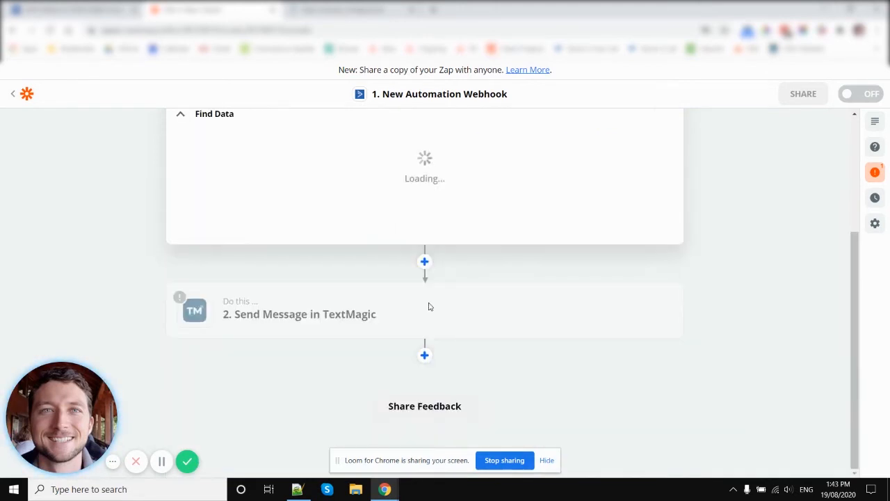
left_click(426, 337)
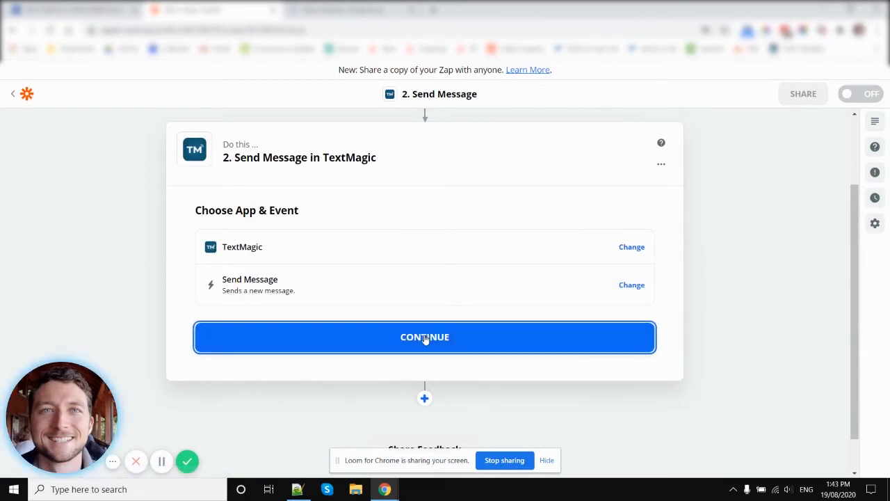
left_click(428, 356)
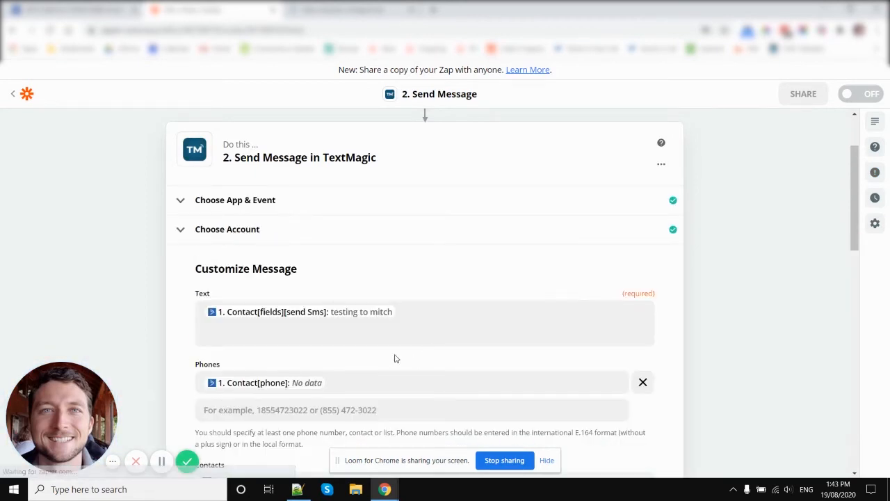
Look over the message settings, continue to the test section, and resend the test message to TextMagic
scroll(395, 360, "down", 7)
scroll(349, 318, "up", 4)
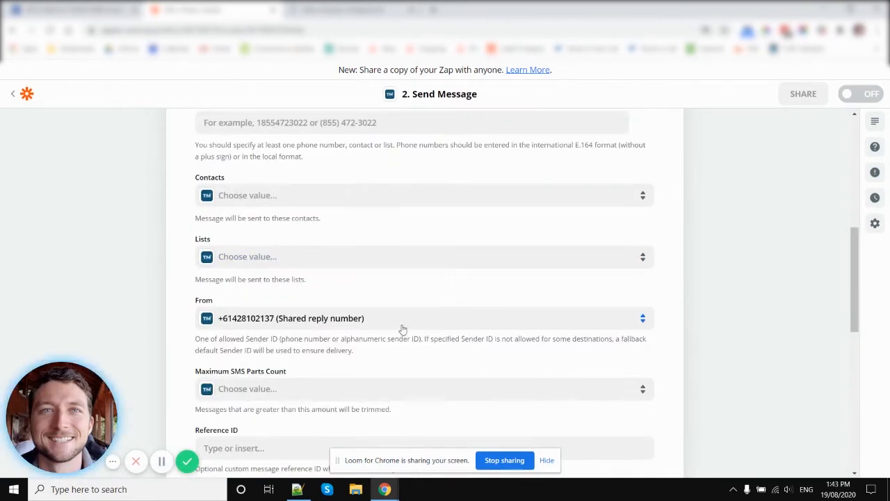
scroll(671, 270, "down", 5)
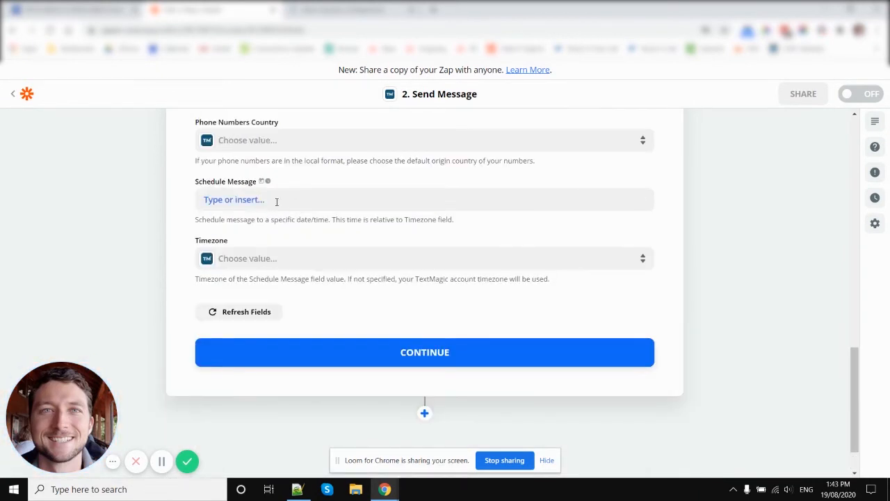
scroll(257, 160, "up", 1)
left_click(407, 404)
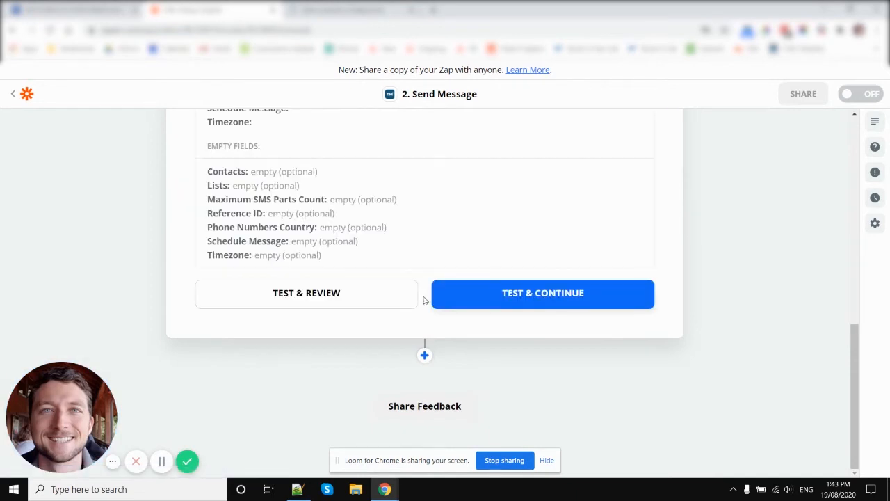
left_click(505, 295)
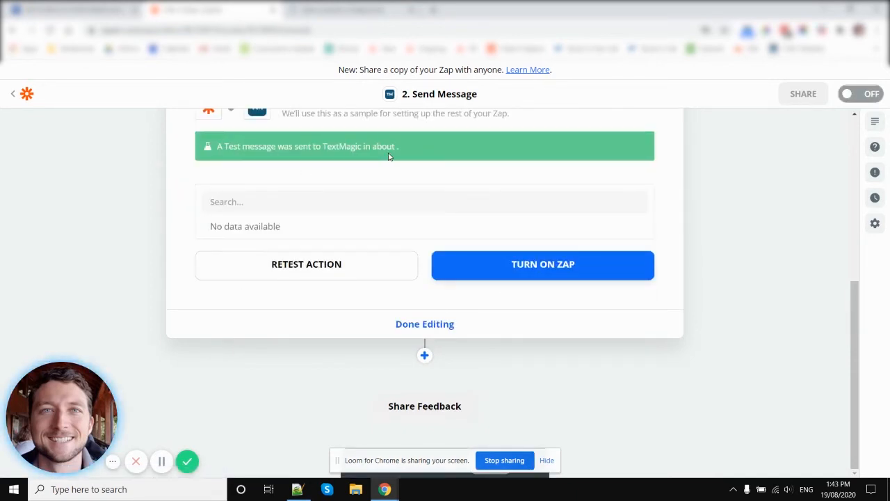
Review the TextMagic test result, then return to the ActiveCampaign contact record and look over its details and notes
scroll(681, 286, "up", 2)
scroll(682, 286, "up", 1)
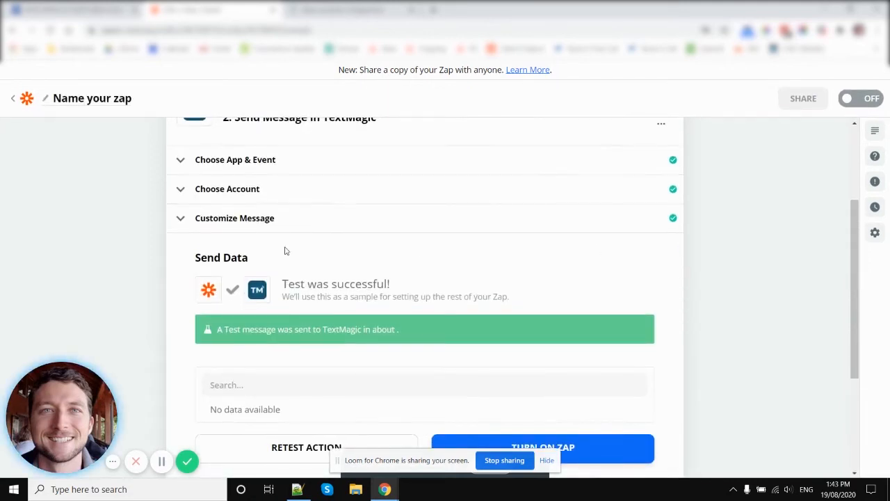
key("ctrl+shift+Tab")
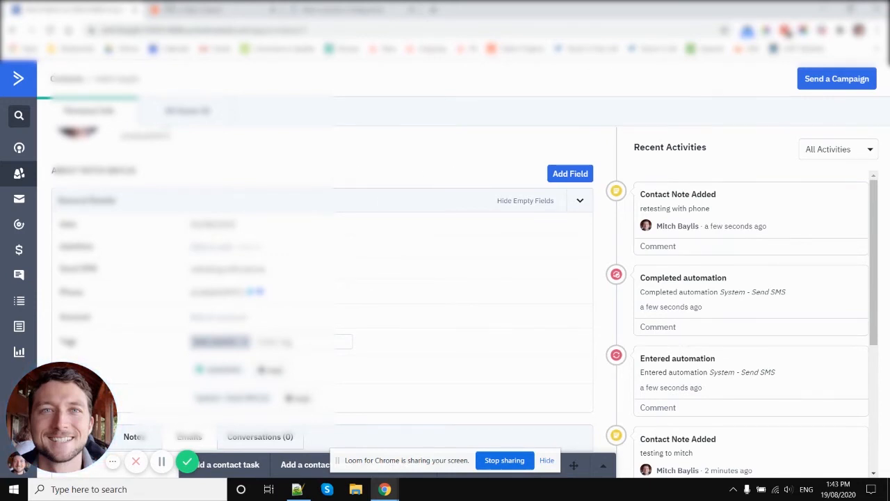
scroll(249, 214, "down", 3)
left_click(129, 313)
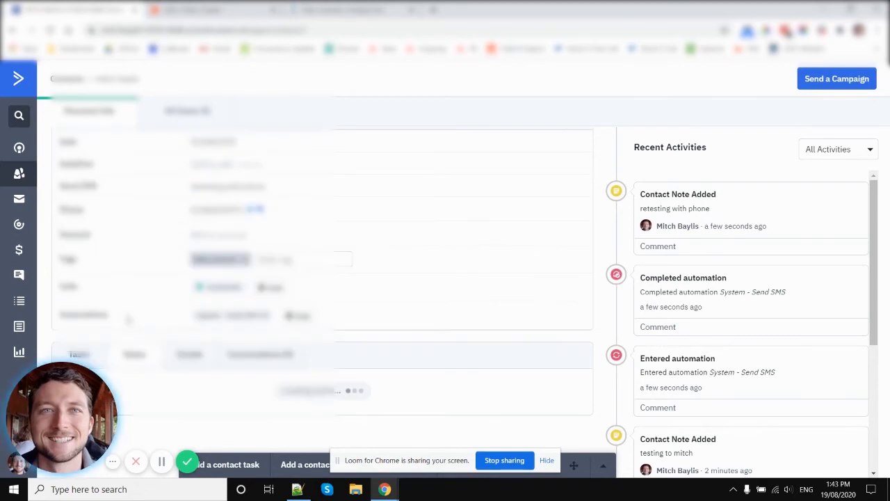
left_click(20, 374)
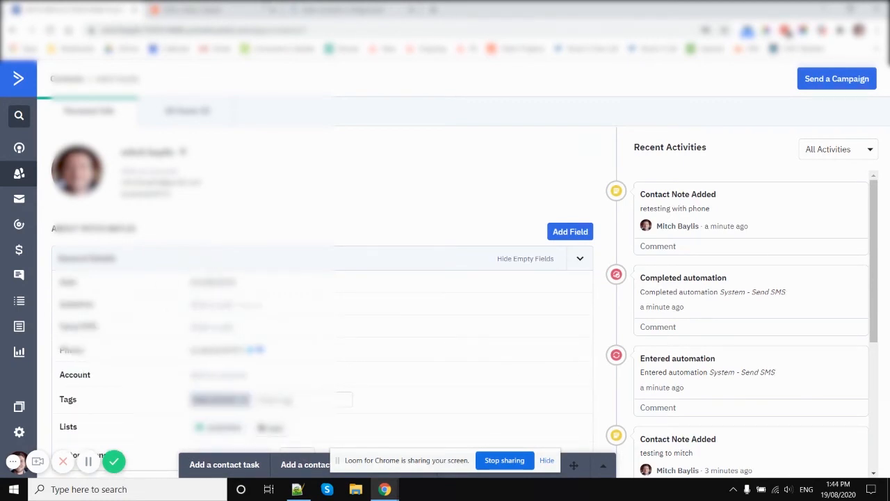
Return to Zapier's TextMagic message settings and insert the webhook's Contact[first Name] field after the Send SMS field in Text
left_click(240, 16)
left_click(264, 221)
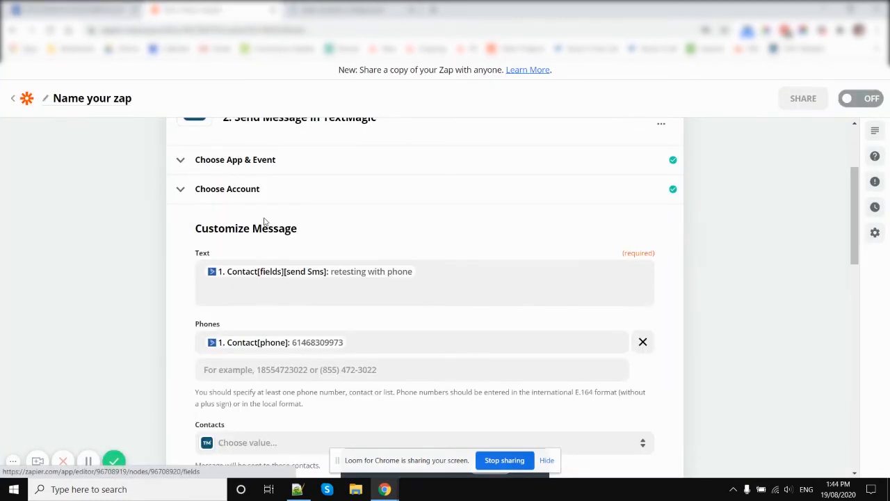
left_click(469, 274)
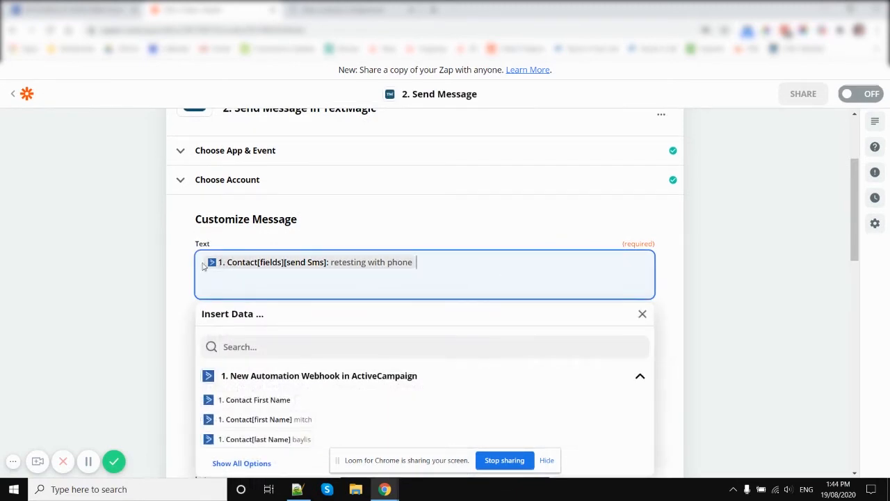
scroll(143, 268, "down", 3)
left_click(264, 242)
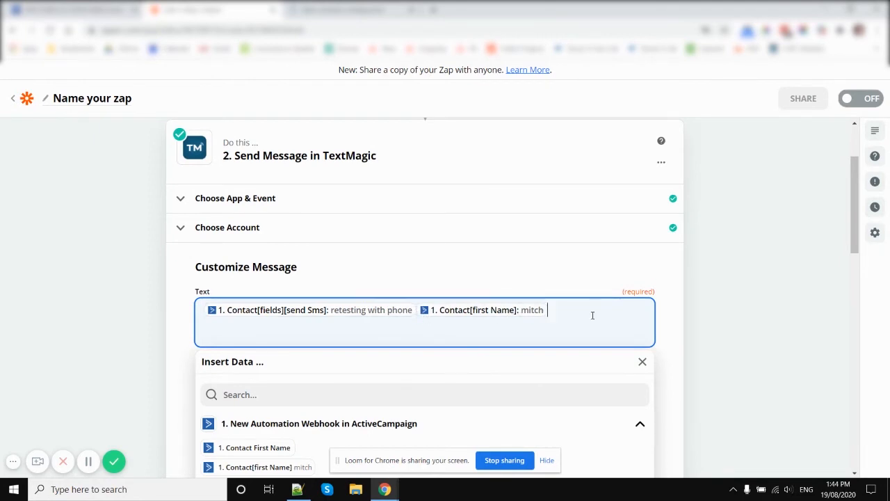
Switch to Notepad++, paste the copied message fields, trim them to {{contact[first_name]}}, and select that placeholder for copying
left_click(297, 489)
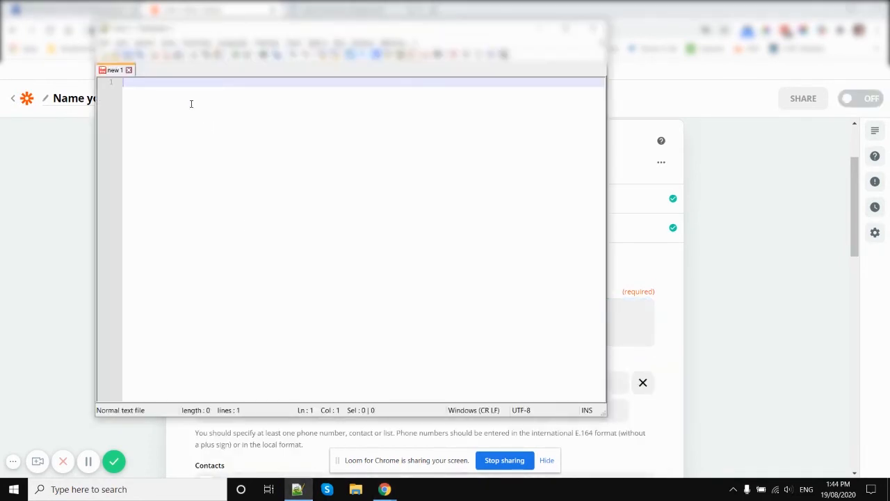
type("{{96708919__contact[fields][send_sms]}}{{96708919__contact[first_name]}}")
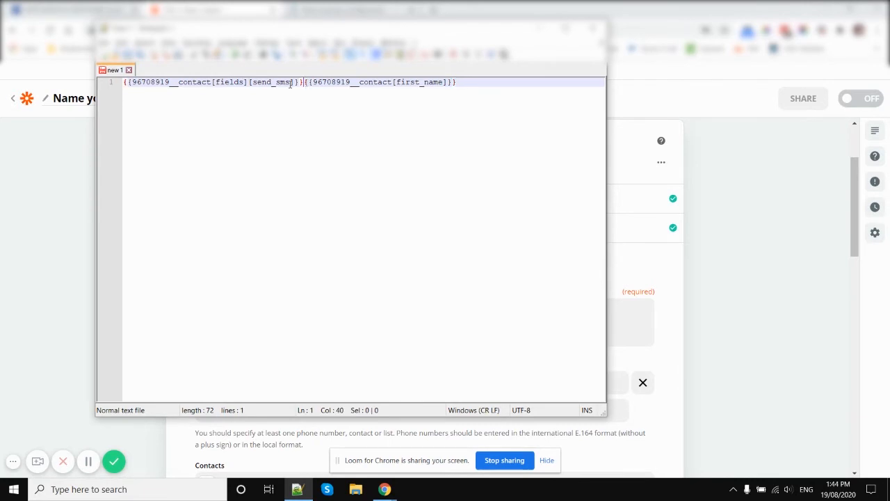
left_click_drag(306, 82, 97, 82)
key("BackSpace")
left_click(179, 82)
key("BackSpace")
key("BackSpace")
key("BackSpace")
key("BackSpace")
key("BackSpace")
key("BackSpace")
key("BackSpace")
key("BackSpace")
key("BackSpace")
key("BackSpace")
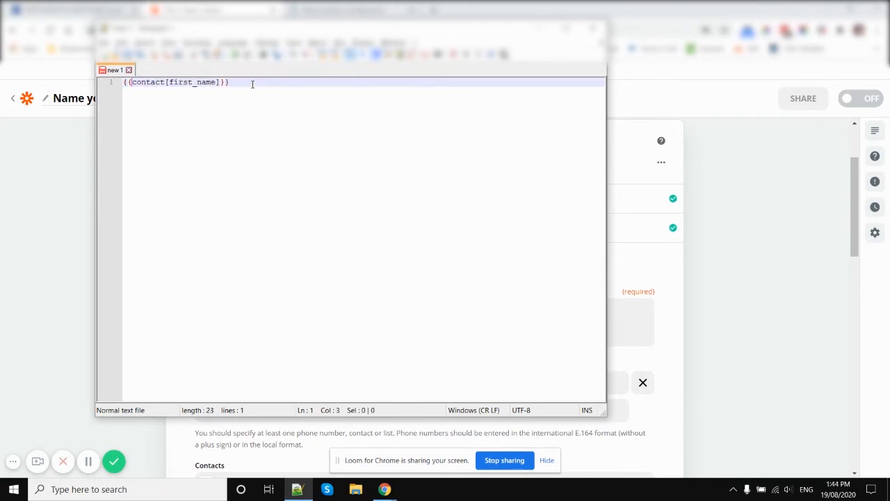
left_click_drag(253, 83, 115, 69)
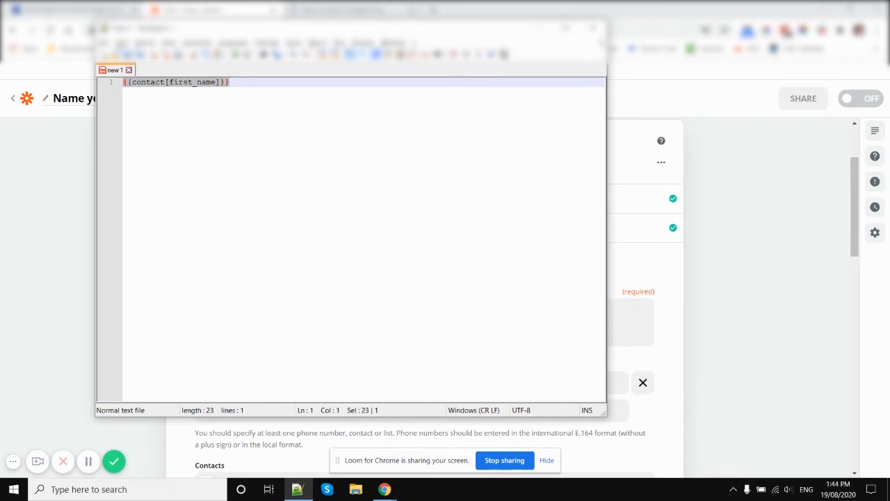
In ActiveCampaign, set the contact's Send SMS field to "Hi {{contact[first_name]}}, nice to meet you" and save it
left_click(76, 6)
scroll(258, 221, "down", 1)
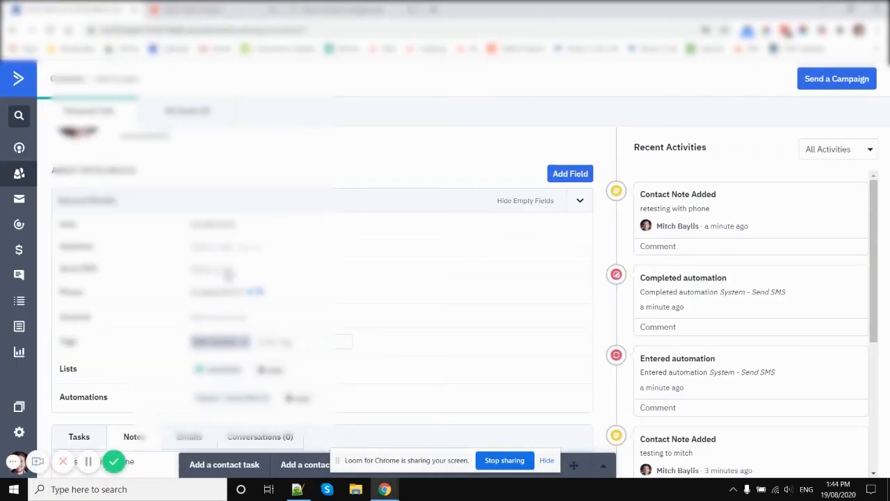
left_click(216, 274)
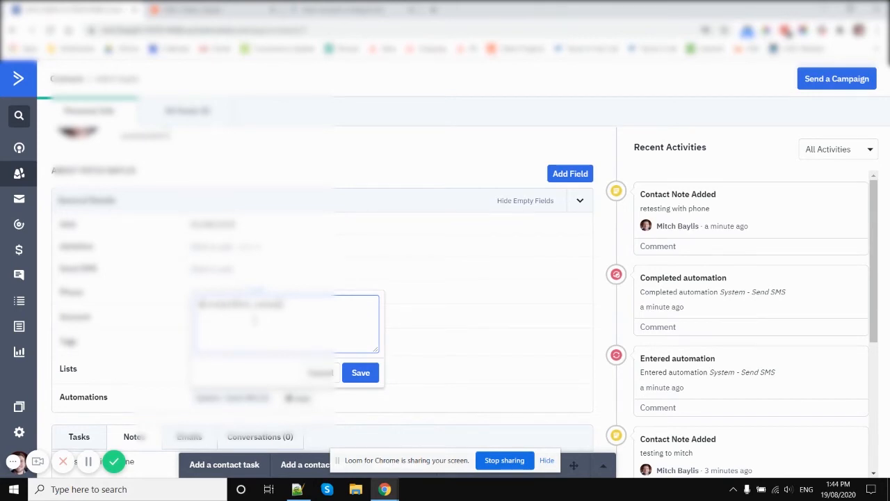
type("Hi , this is the")
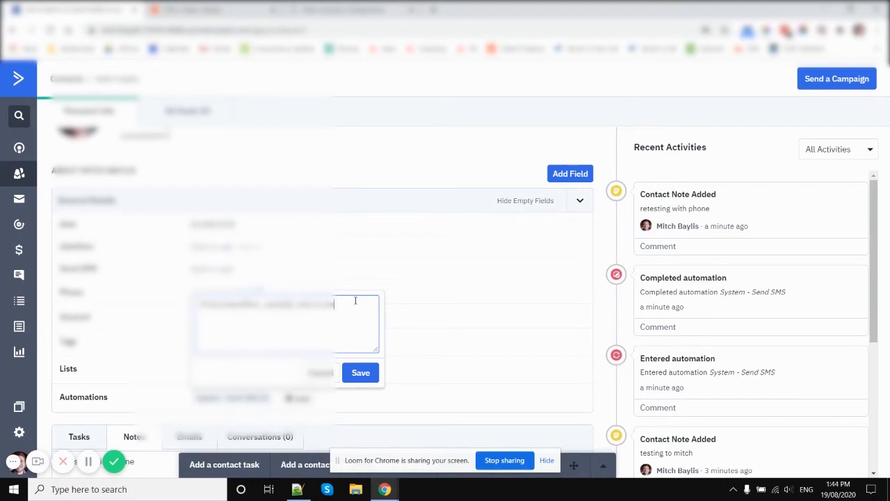
left_click(371, 373)
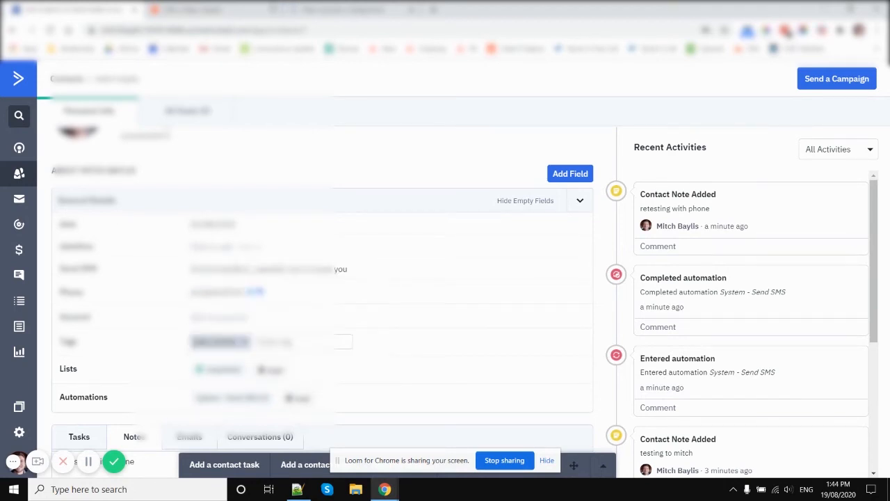
Back in Zapier, open the webhook trigger's Find Data section, load more requests, and select Request C as the sample
left_click(193, 10)
left_click(155, 287)
scroll(157, 285, "up", 2)
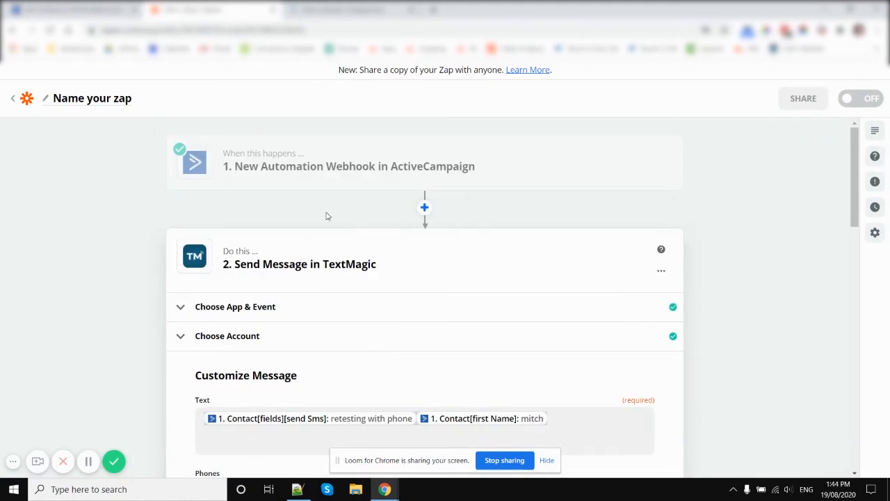
left_click(347, 164)
left_click(324, 288)
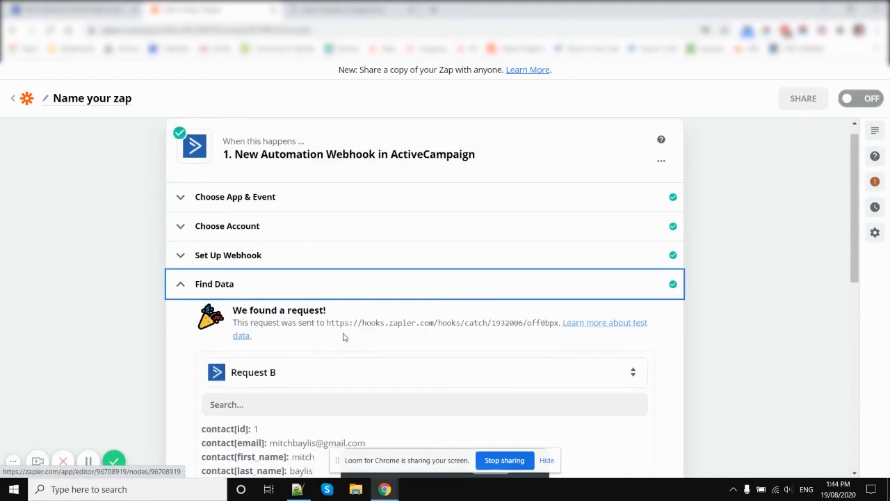
scroll(362, 320, "down", 4)
left_click(424, 131)
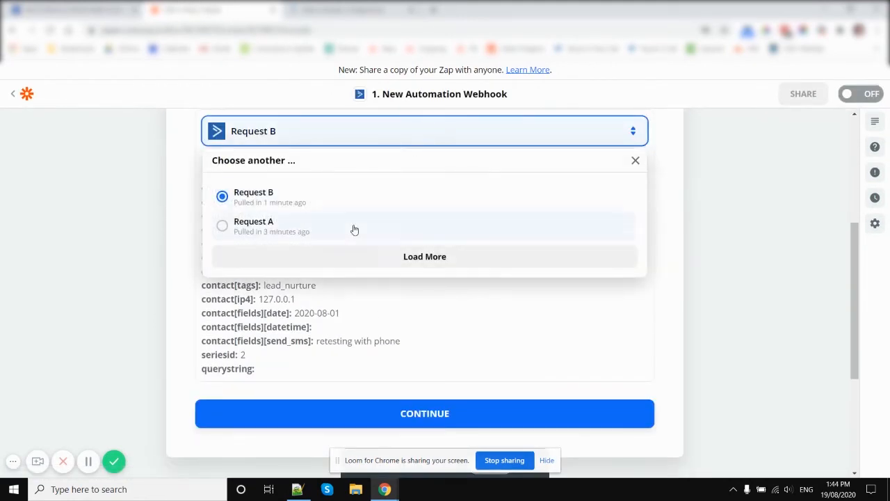
left_click(412, 250)
left_click(333, 203)
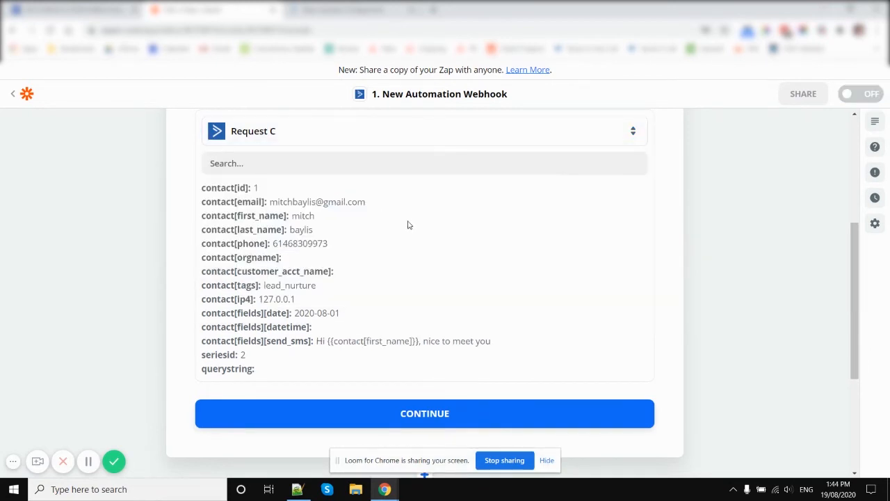
Continue from the webhook trigger to the TextMagic action and open its Send Data section
left_click(433, 415)
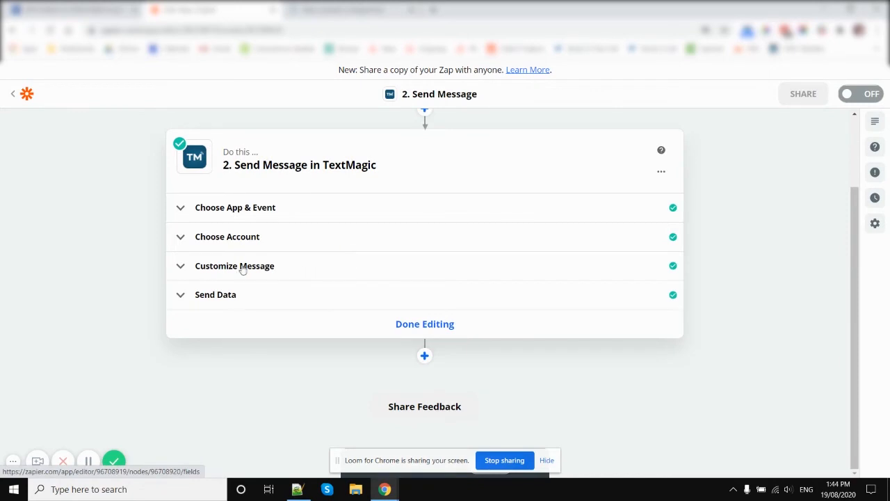
left_click(433, 302)
scroll(709, 278, "down", 3)
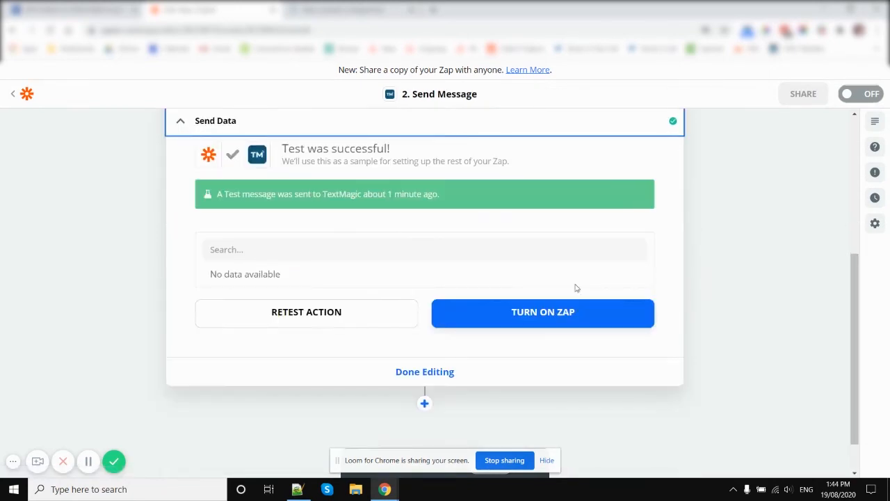
left_click(541, 323)
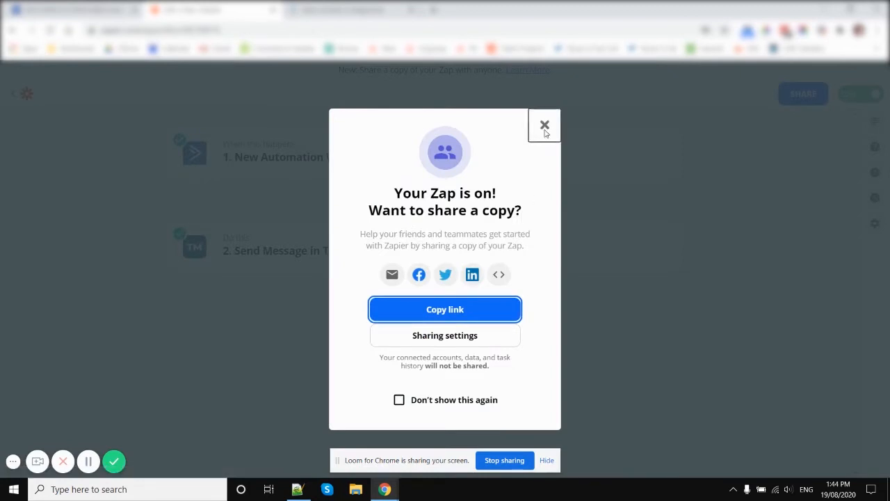
left_click(545, 125)
left_click(851, 98)
Reopen the TextMagic action, look through its message settings, and resend the test message from the Send Data section
left_click(303, 249)
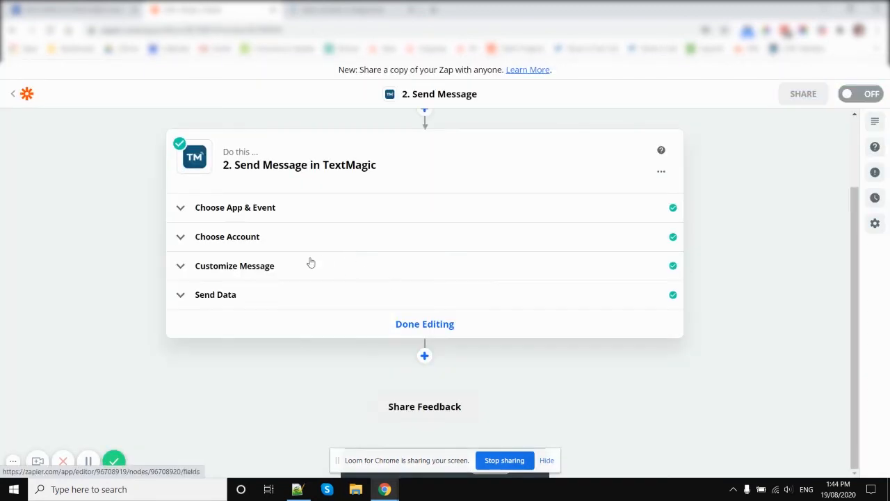
left_click(242, 271)
scroll(415, 292, "down", 10)
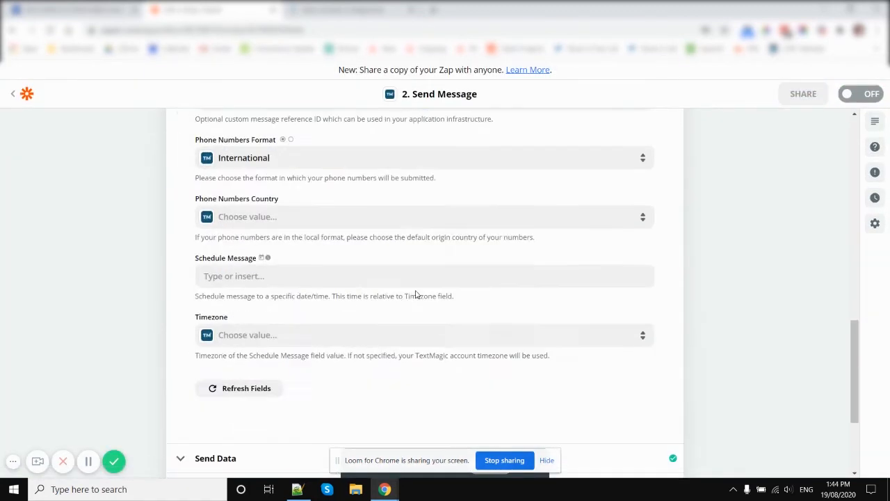
left_click(282, 299)
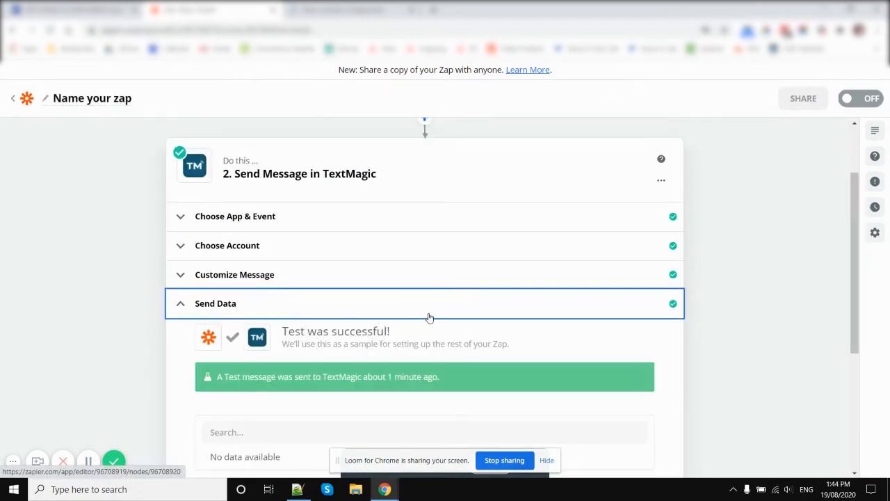
scroll(429, 313, "down", 3)
left_click(312, 271)
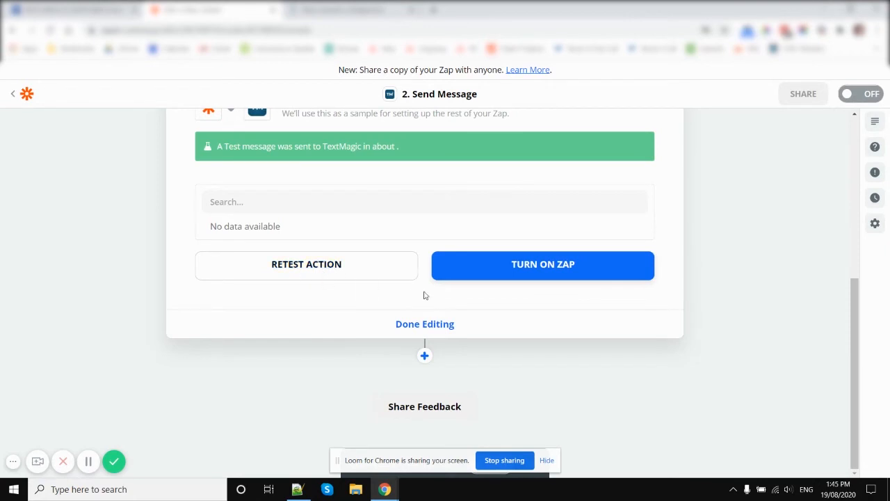
scroll(375, 279, "up", 2)
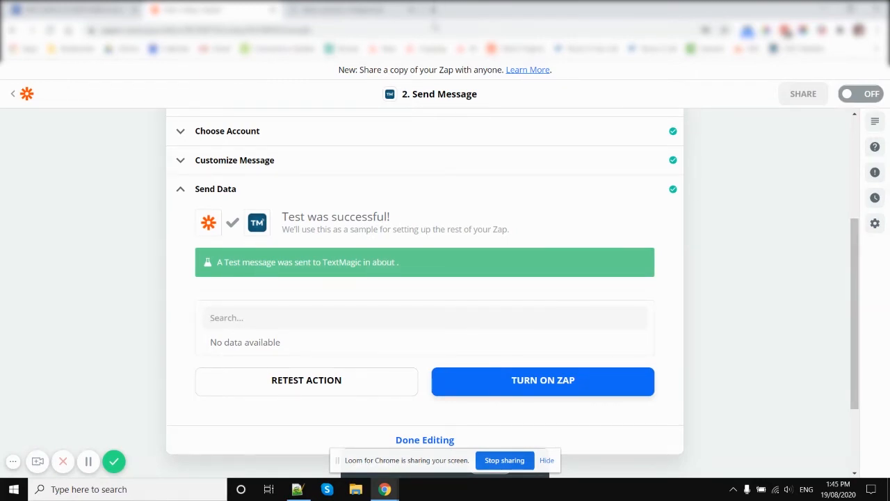
Open TextMagic in a new browser tab, find the test recipient under My contacts, and view that contact's chat
left_click(435, 9)
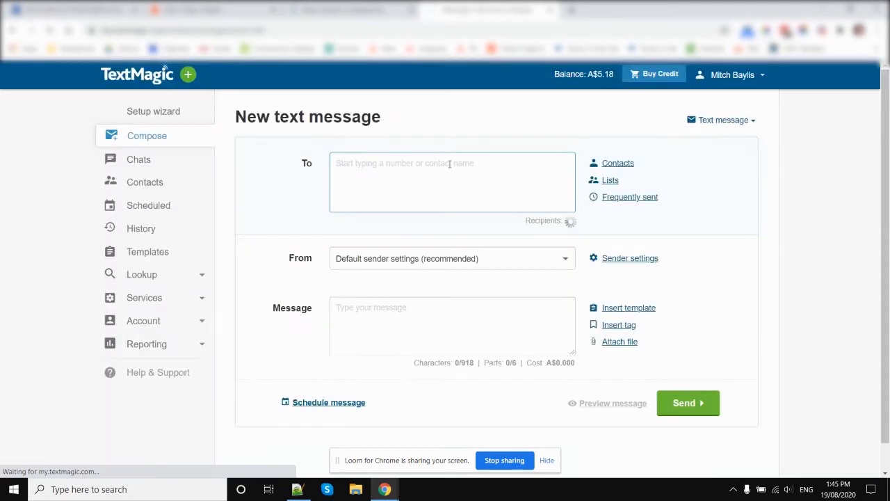
left_click(140, 161)
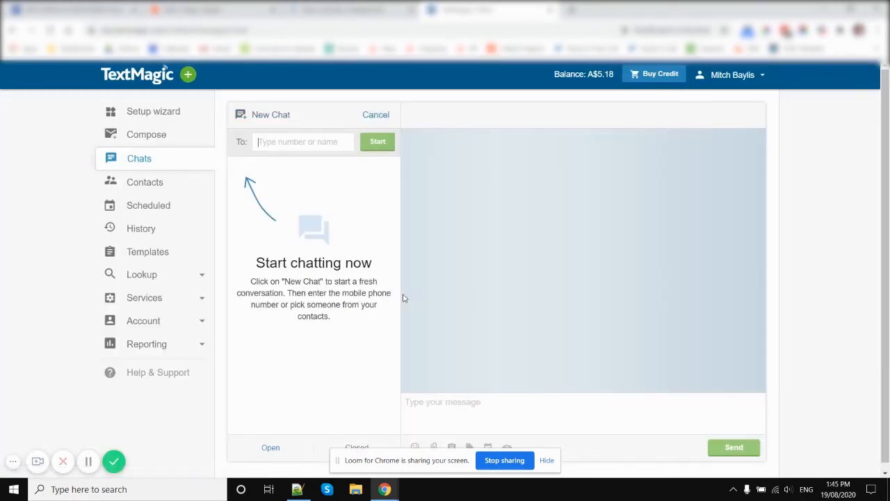
left_click(143, 182)
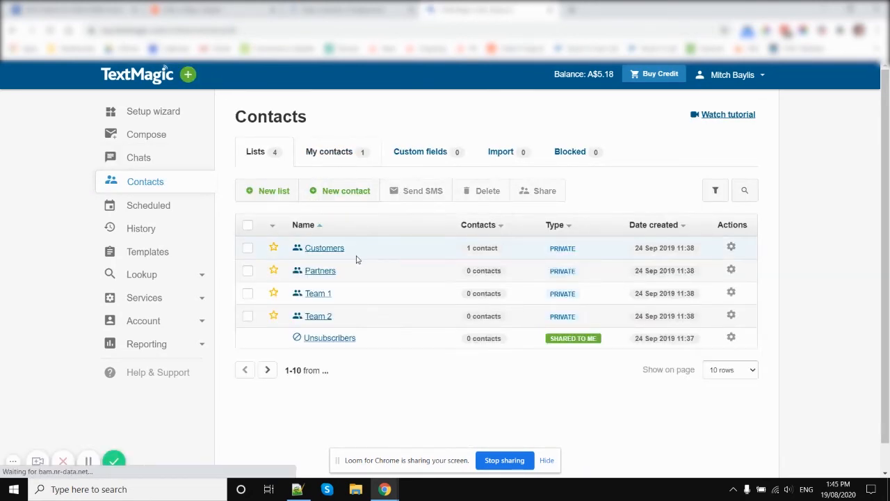
left_click(329, 162)
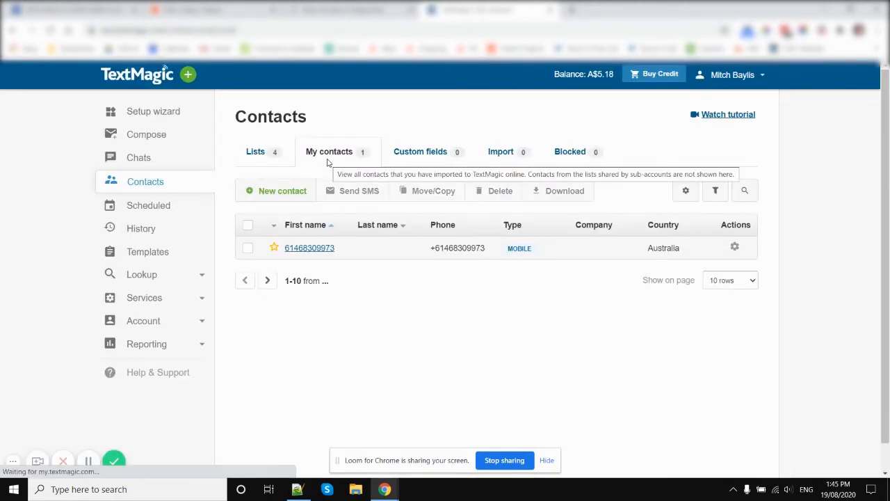
left_click(328, 249)
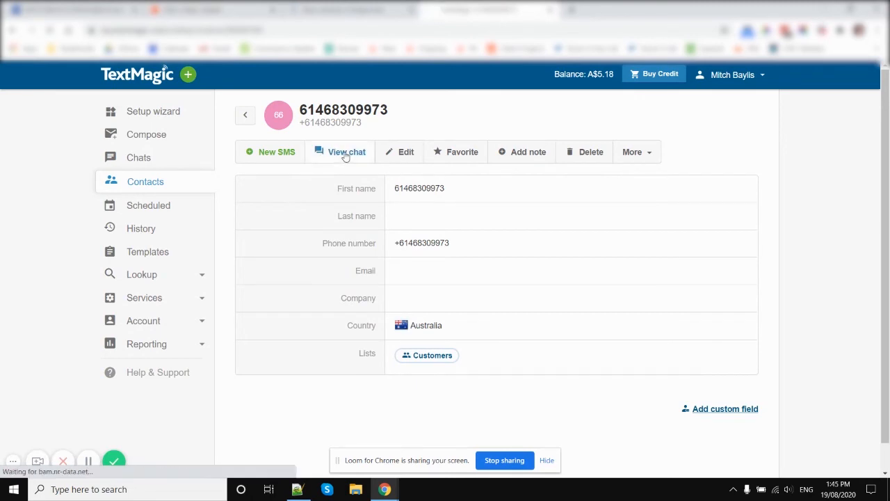
left_click(345, 156)
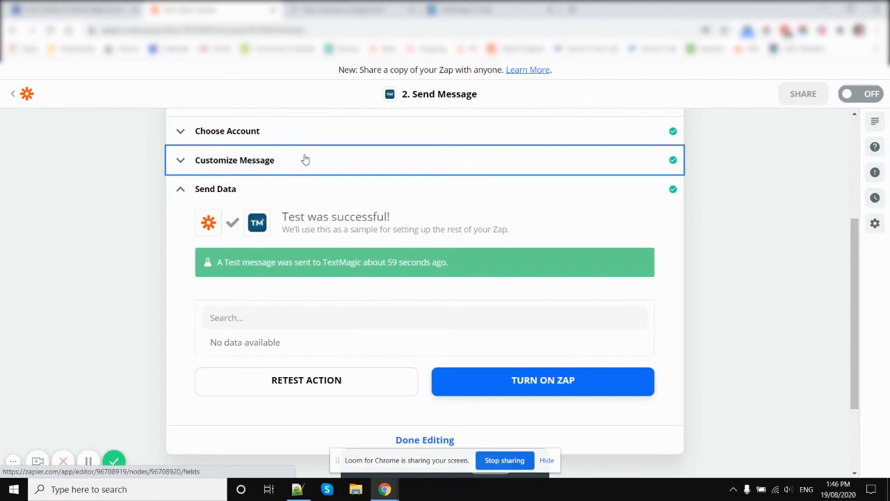
Return to Zapier's TextMagic message settings and remove the Contact[first Name] field from Text, keeping only Send SMS
left_click(303, 159)
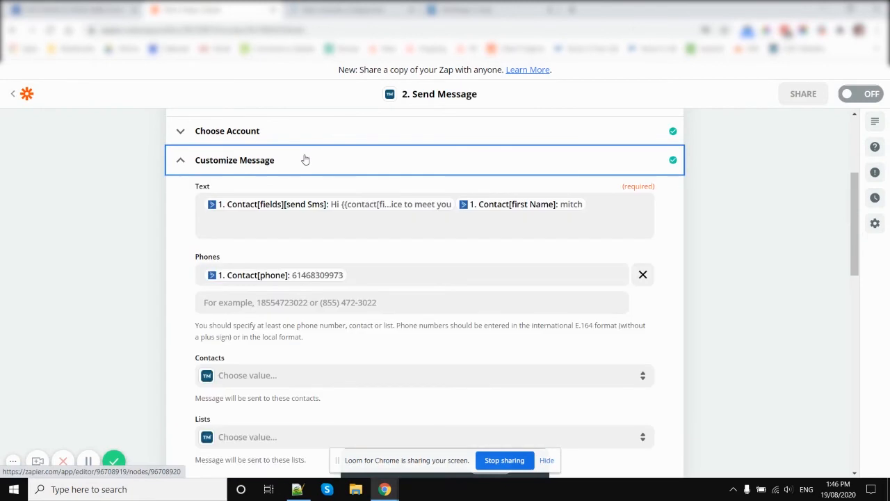
left_click(610, 204)
key("BackSpace")
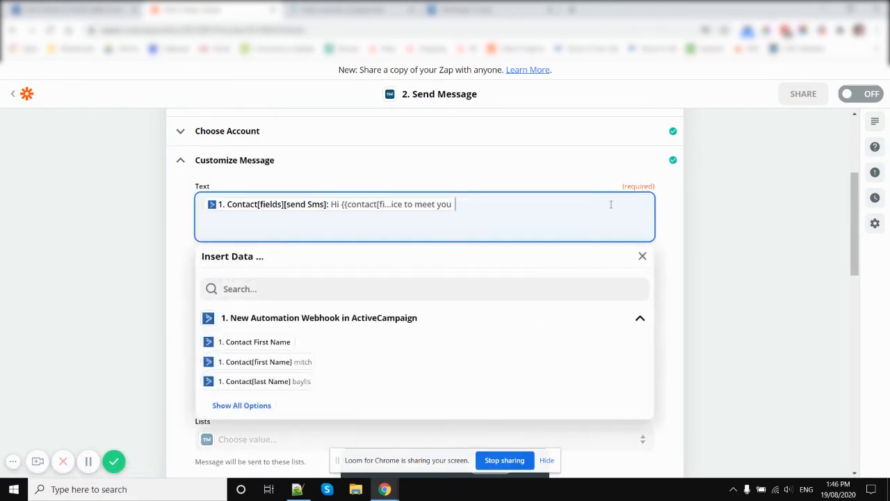
left_click(734, 269)
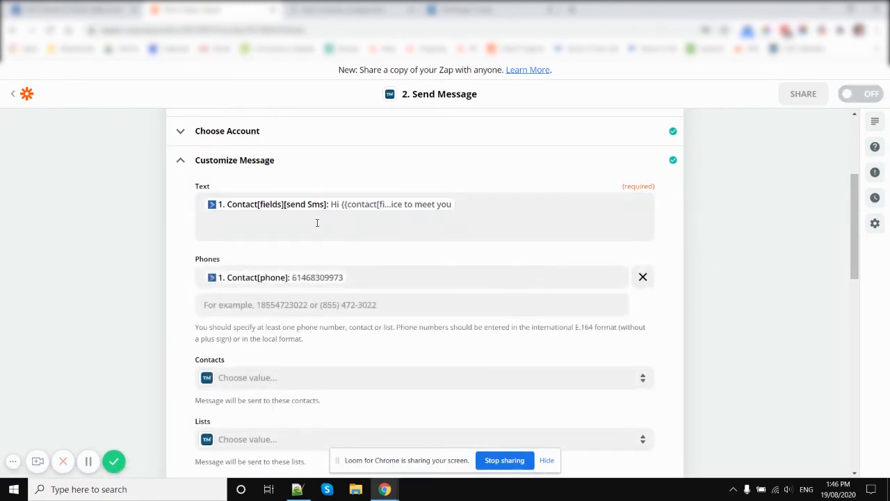
scroll(167, 270, "down", 10)
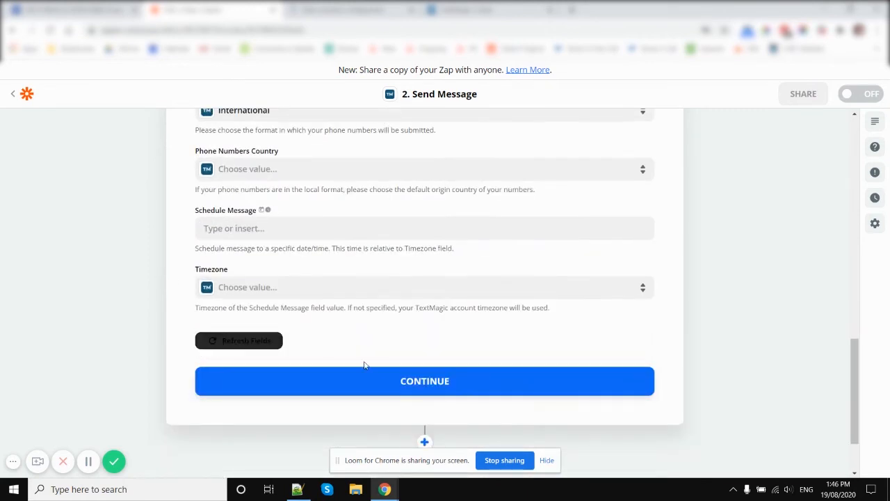
scroll(417, 358, "up", 4)
scroll(487, 208, "up", 8)
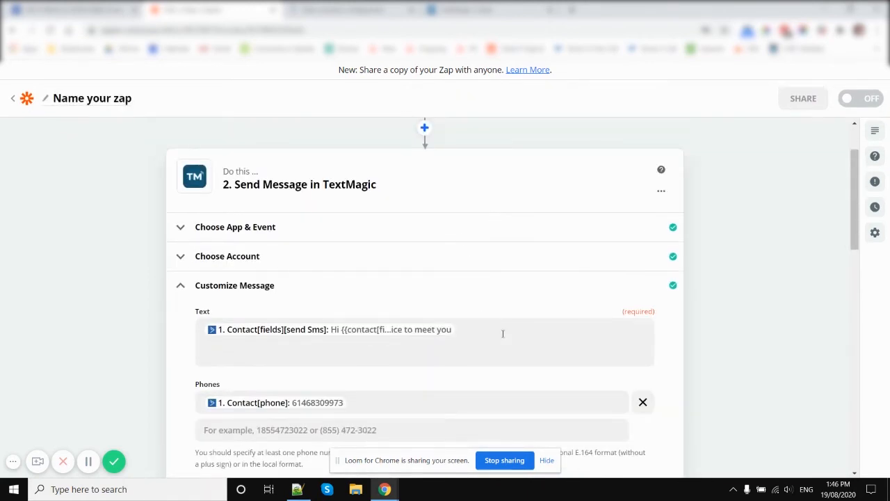
Insert the Contact[fields][datetime] webhook field after Send SMS in the TextMagic message's Text, picking it from the full list of options
left_click(454, 329)
scroll(320, 221, "down", 4)
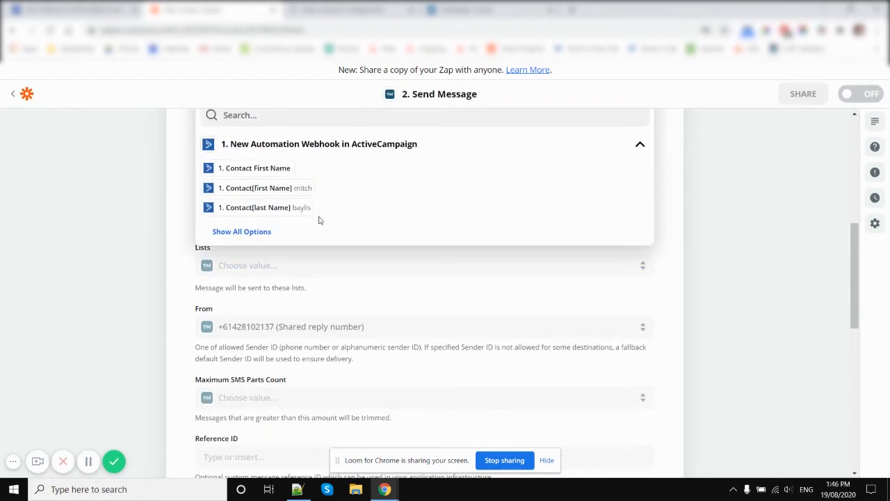
left_click(258, 233)
scroll(288, 257, "down", 5)
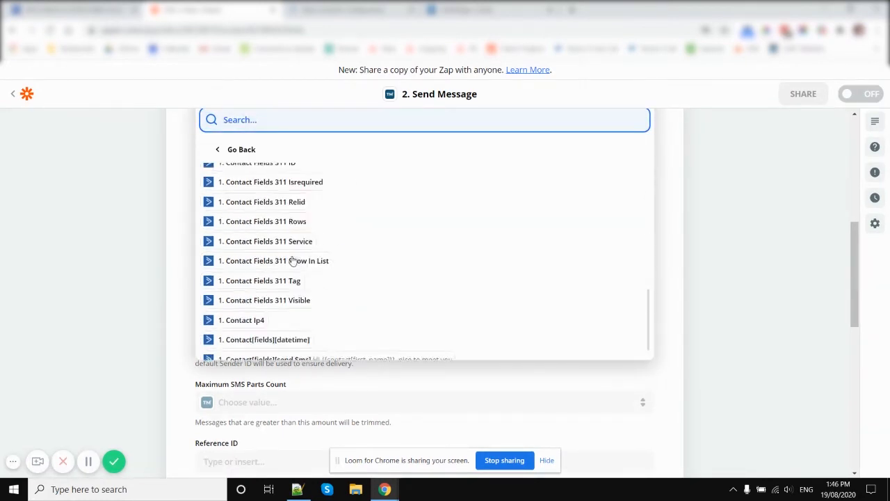
scroll(296, 283, "down", 2)
scroll(298, 286, "up", 6)
scroll(127, 297, "down", 3)
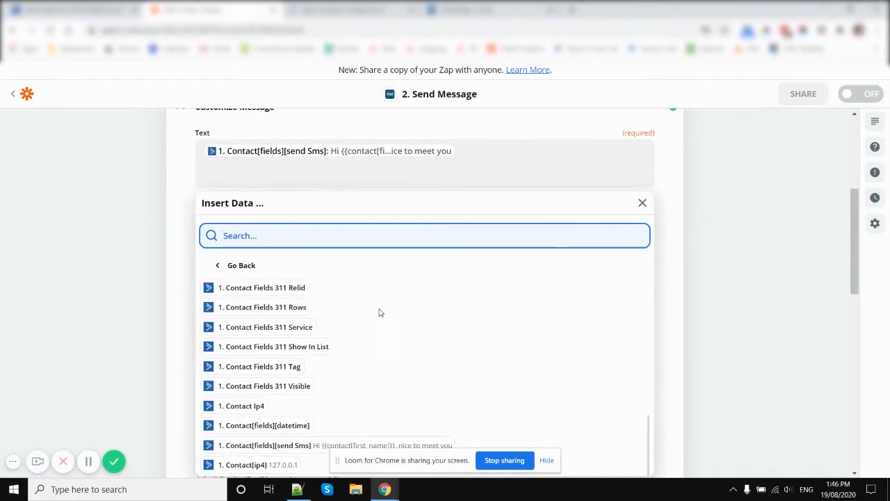
scroll(379, 313, "down", 2)
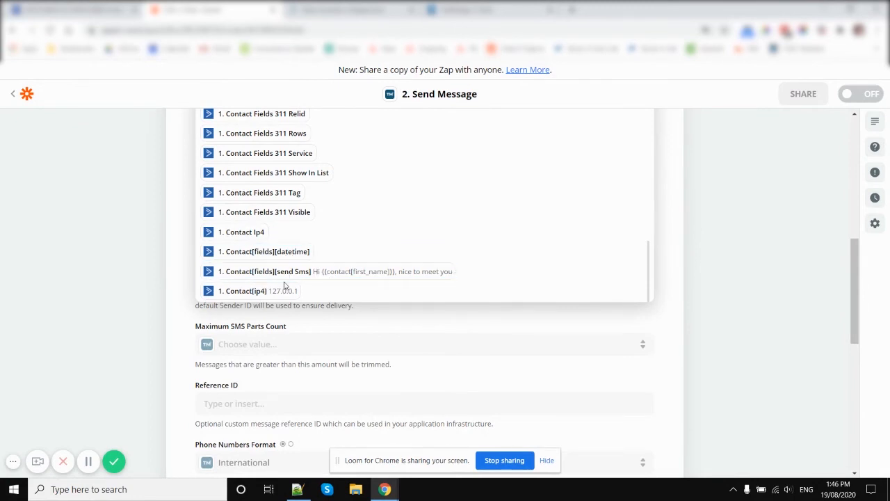
scroll(297, 214, "up", 3)
scroll(301, 218, "down", 3)
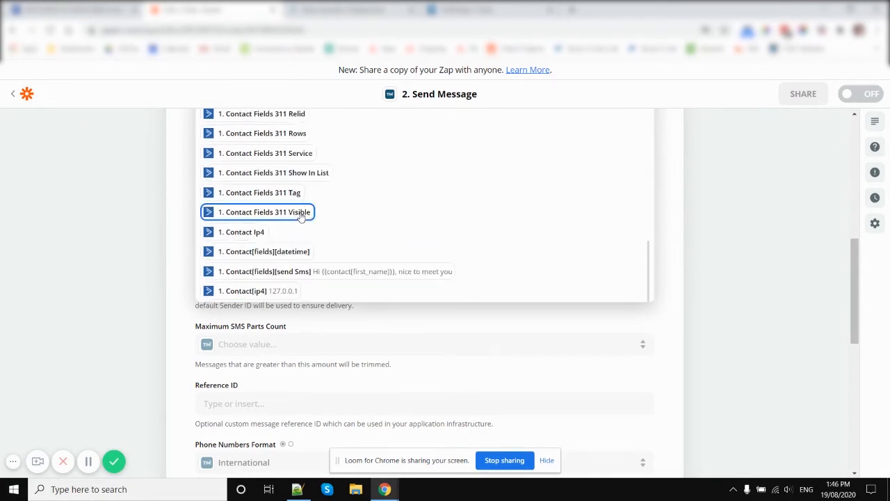
left_click(292, 256)
scroll(767, 313, "down", 2)
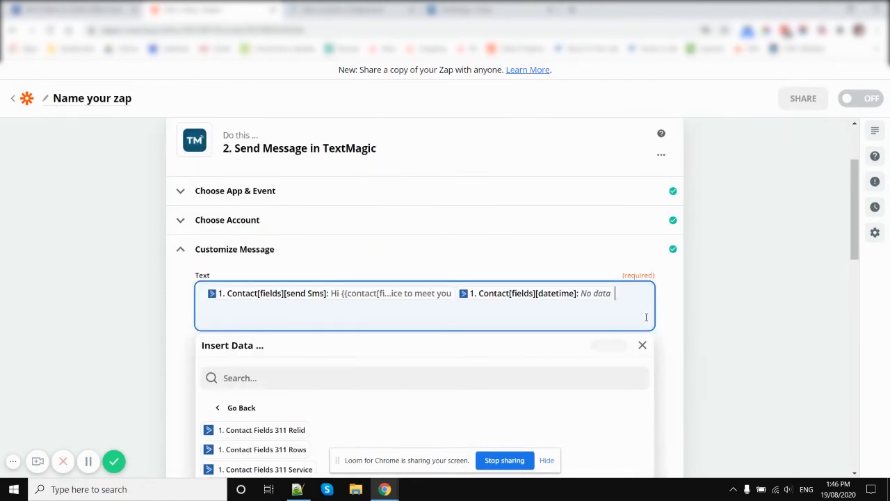
Copy the datetime field from the message Text and paste it into Notepad++ in place of the existing contents
key("ctrl+c")
key("alt+Tab")
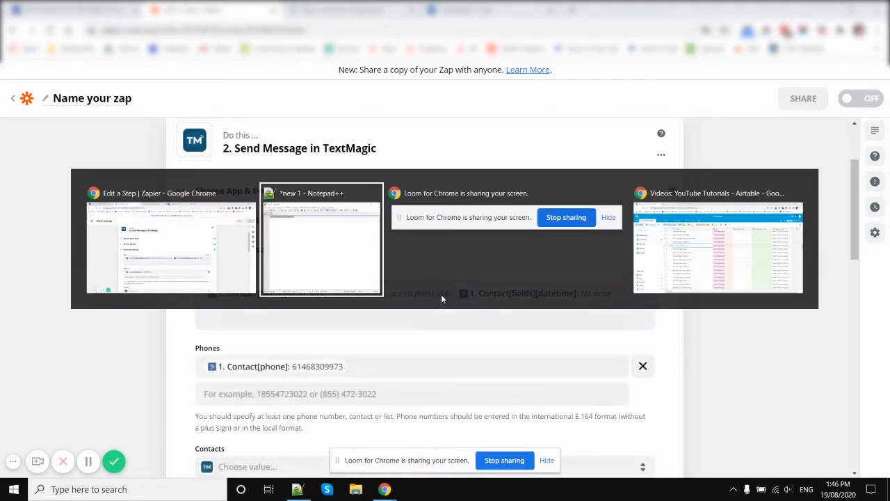
left_click(258, 120)
key("ctrl+a")
key("ctrl+v")
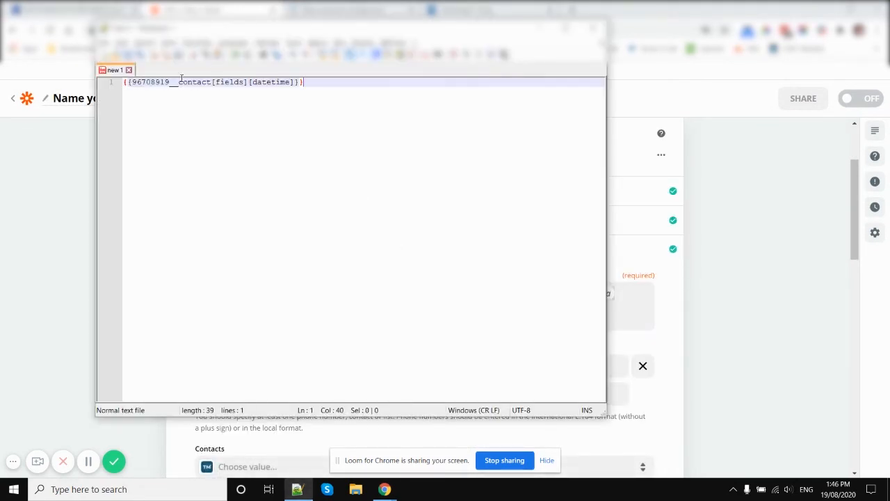
Strip the numeric prefix and underscores so the placeholder reads {{contact[fields][datetime]}}, and select the whole placeholder
key("BackSpace")
key("BackSpace")
key("BackSpace")
key("BackSpace")
key("BackSpace")
key("BackSpace")
key("BackSpace")
key("BackSpace")
key("BackSpace")
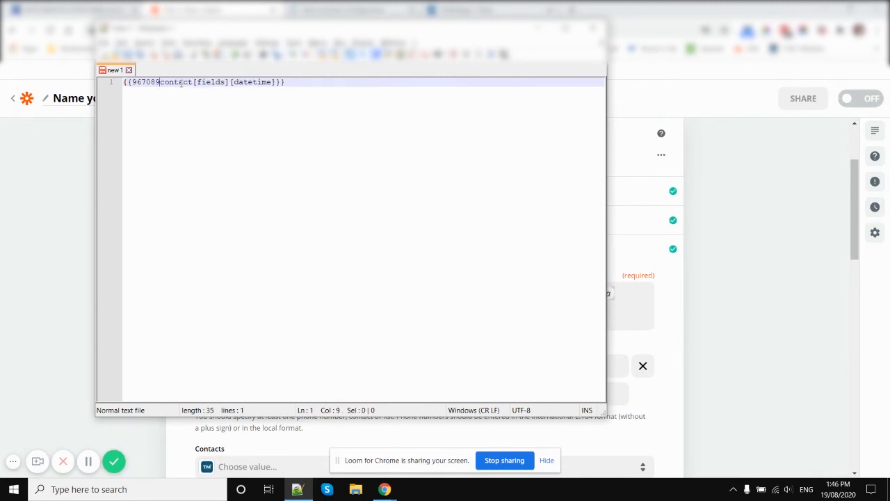
key("BackSpace")
left_click(298, 90)
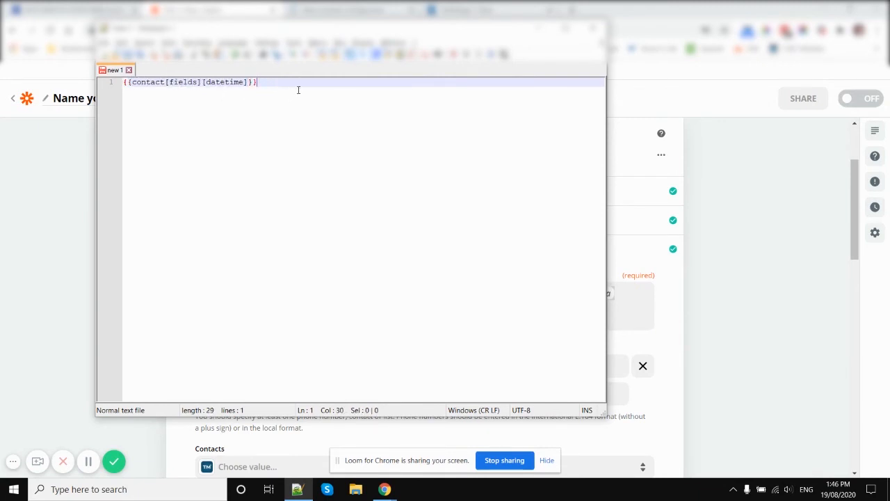
left_click(128, 82, "shift")
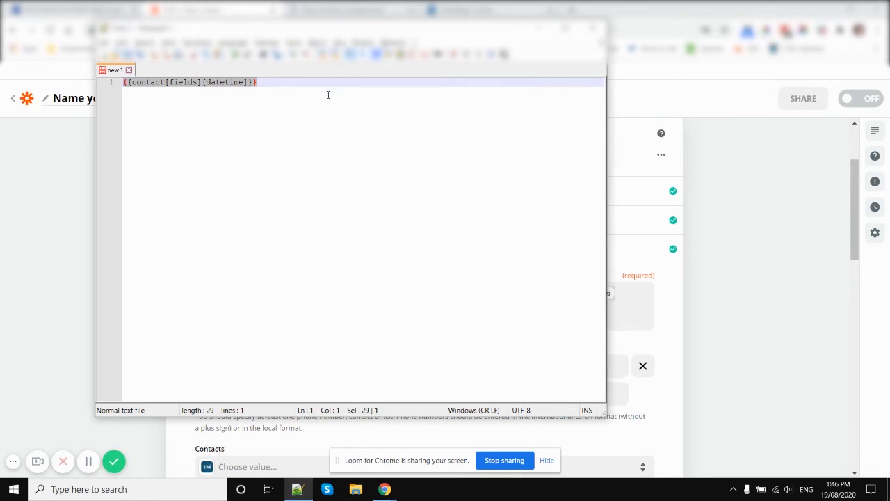
Return to Zapier and remove the Contact[fields][datetime] field from the message Text, keeping only Send SMS
left_click(631, 290)
key("ctrl+v")
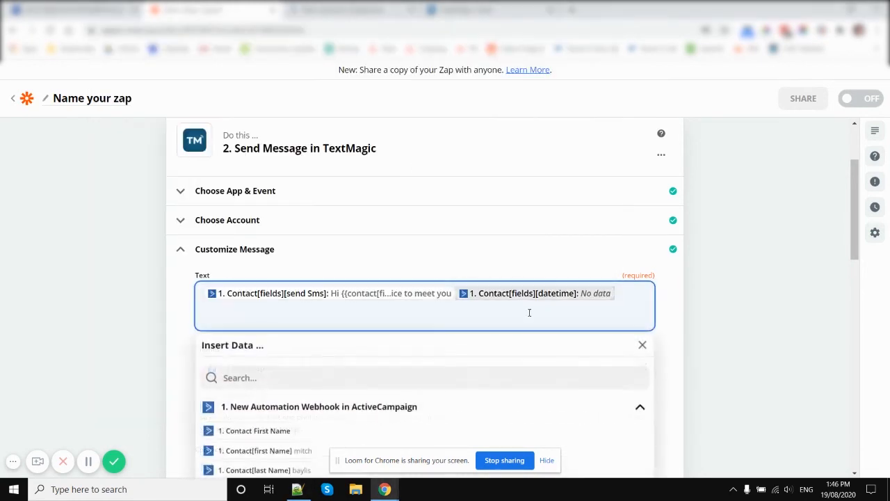
key("BackSpace")
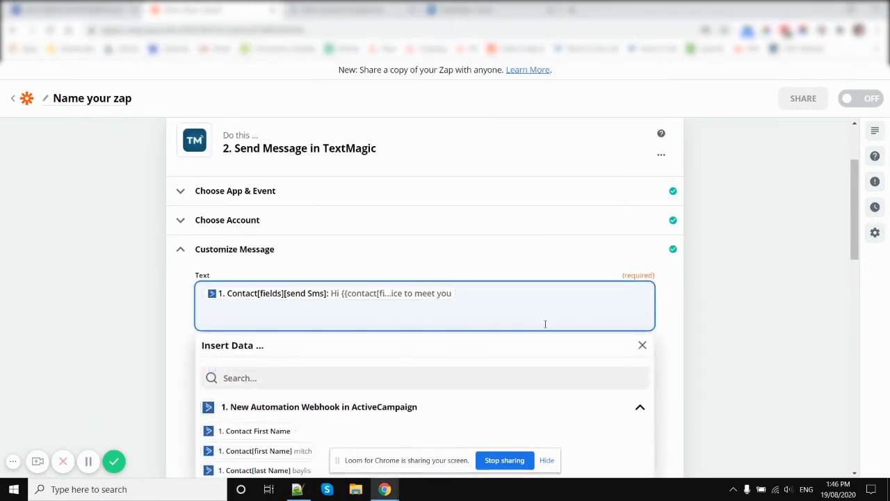
left_click(722, 320)
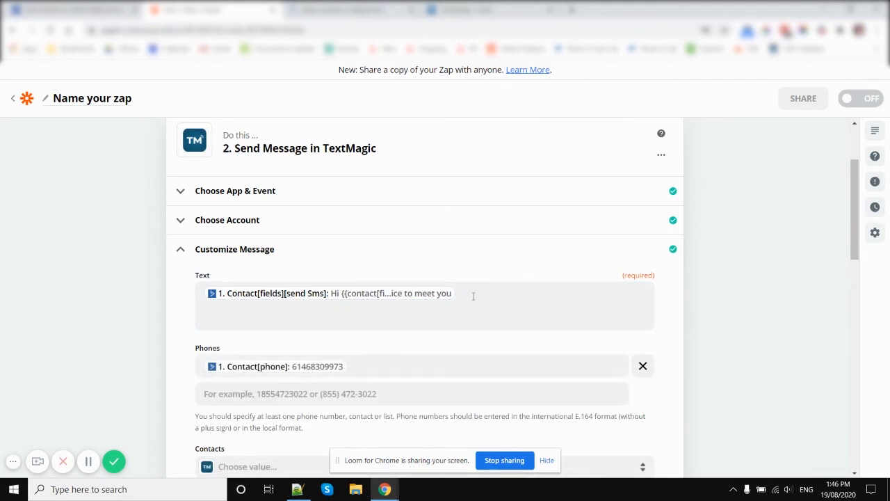
View the new Integromat scenario alongside Zapier, and look through the TextMagic message settings
scroll(395, 234, "down", 12)
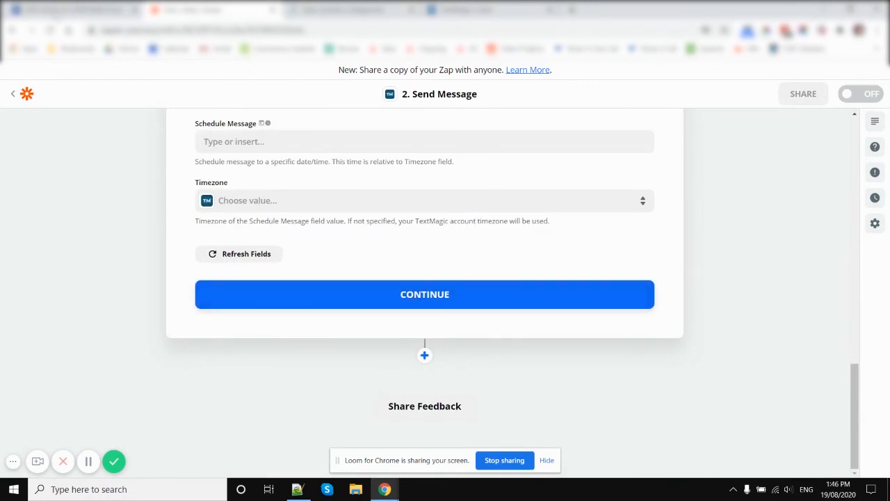
left_click(358, 14)
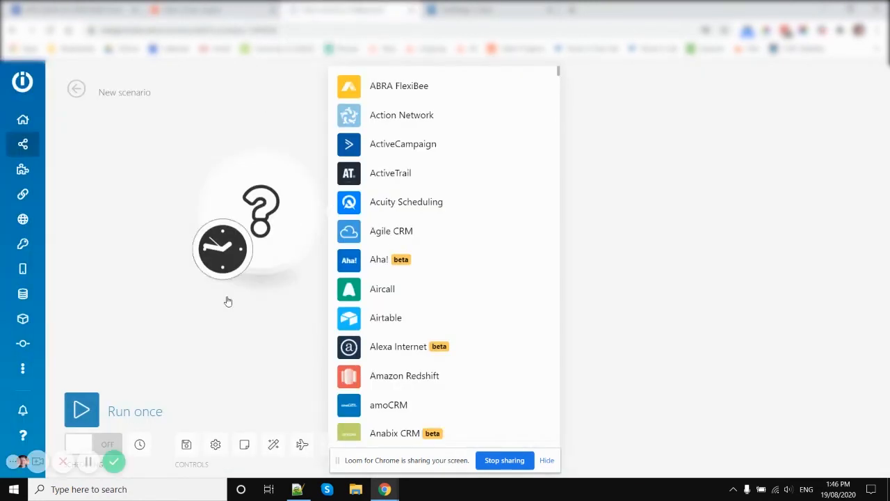
left_click(210, 12)
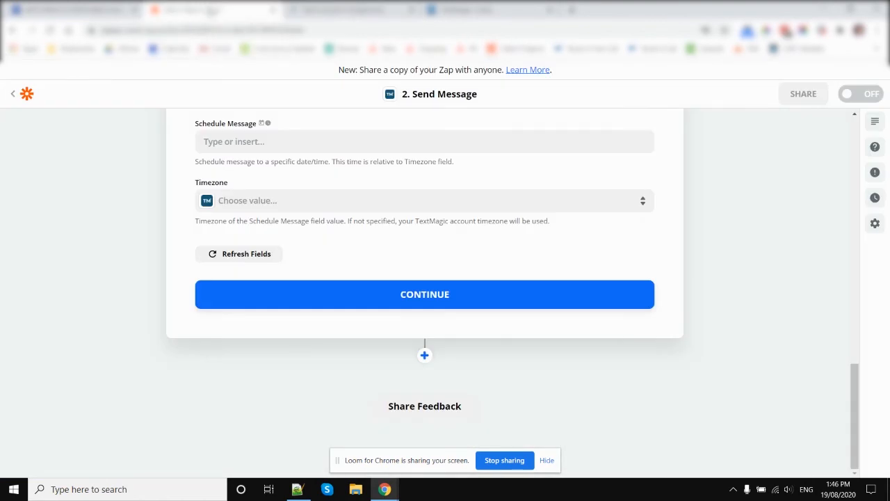
left_click(352, 13)
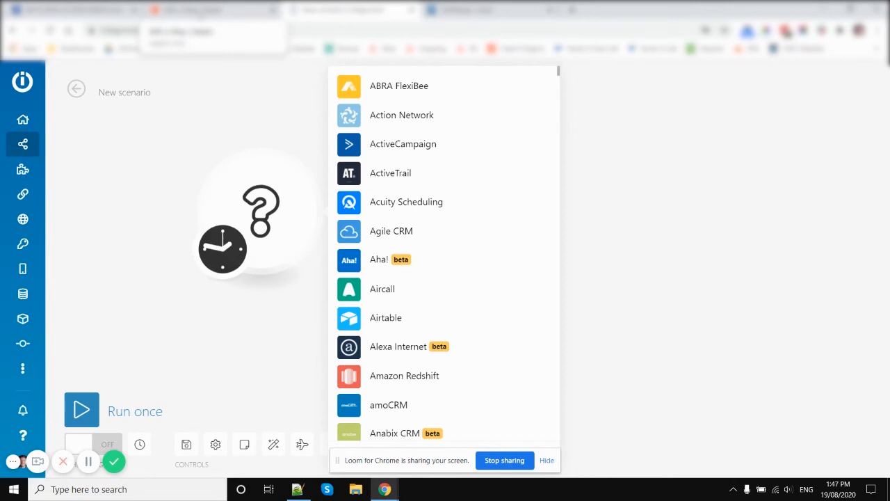
left_click(200, 16)
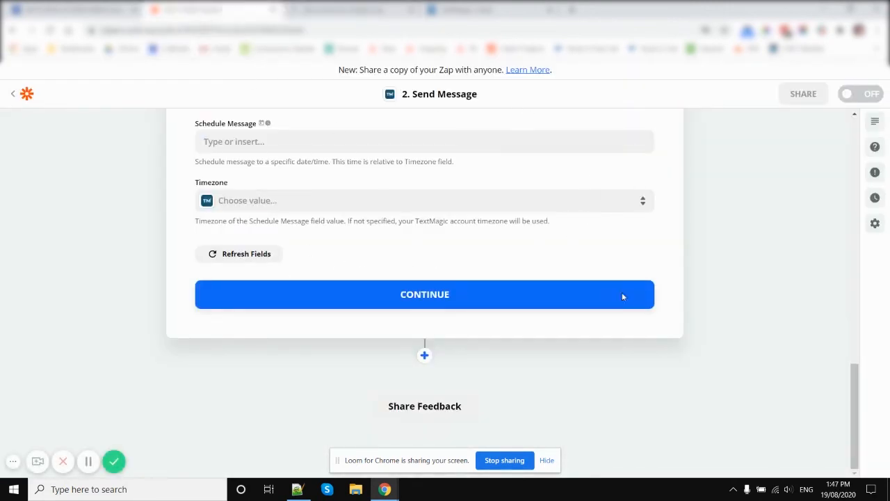
scroll(403, 269, "up", 3)
scroll(308, 308, "down", 3)
scroll(176, 308, "up", 6)
scroll(201, 267, "up", 5)
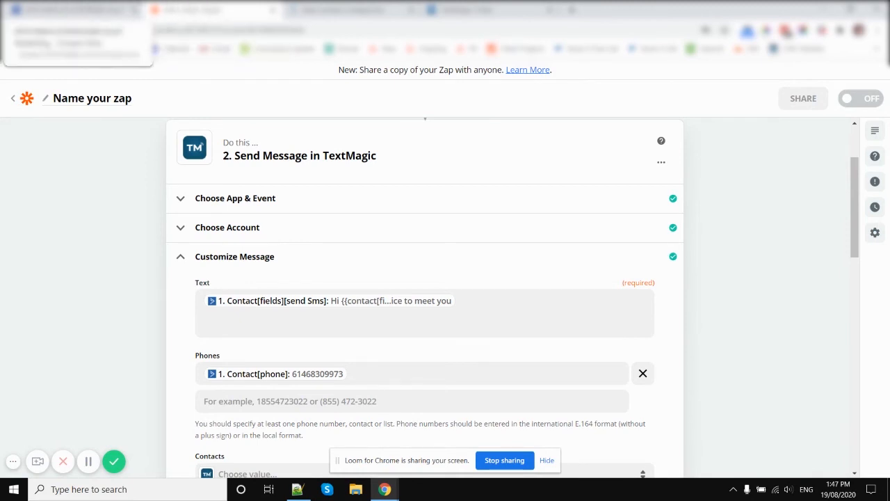
Review the recipient settings of Zapier's TextMagic action, and open Chats in TextMagic to view the messages sent to the test recipient
left_click(472, 9)
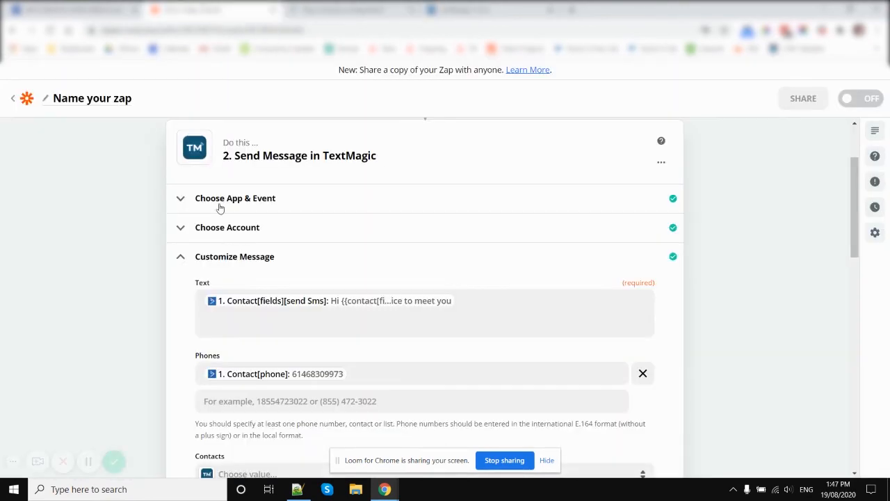
scroll(654, 246, "down", 3)
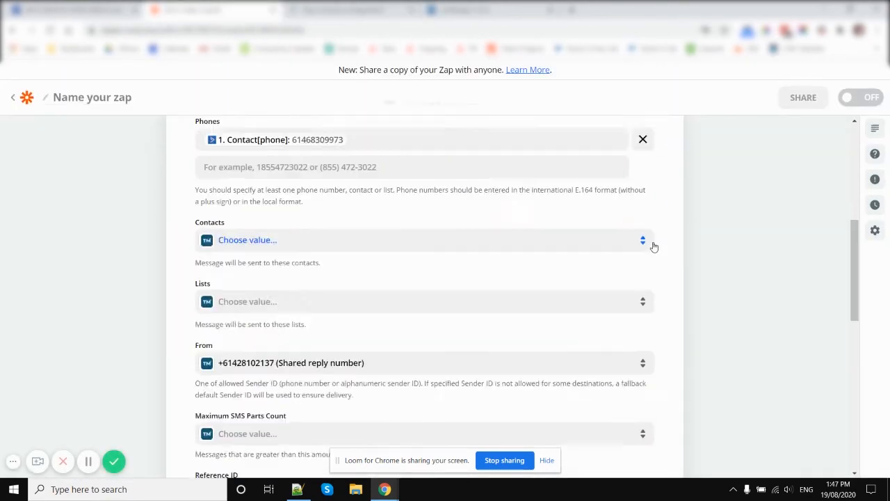
scroll(477, 368, "down", 8)
scroll(388, 223, "up", 9)
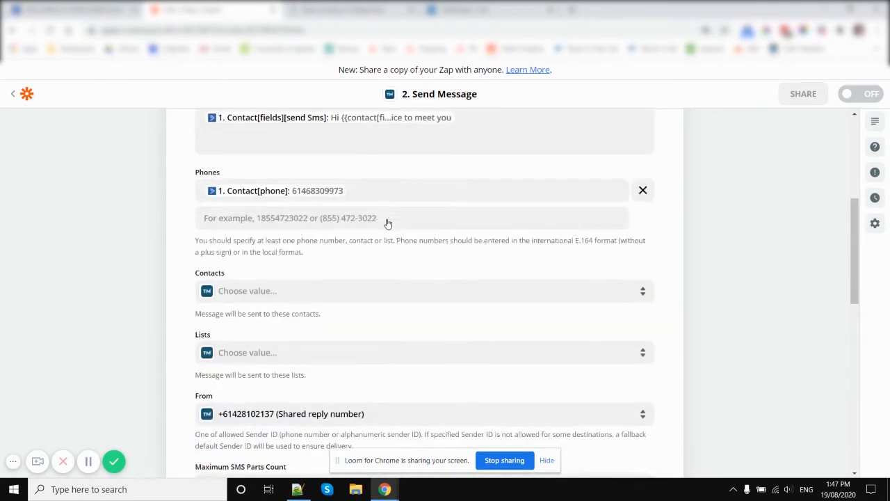
scroll(388, 223, "up", 5)
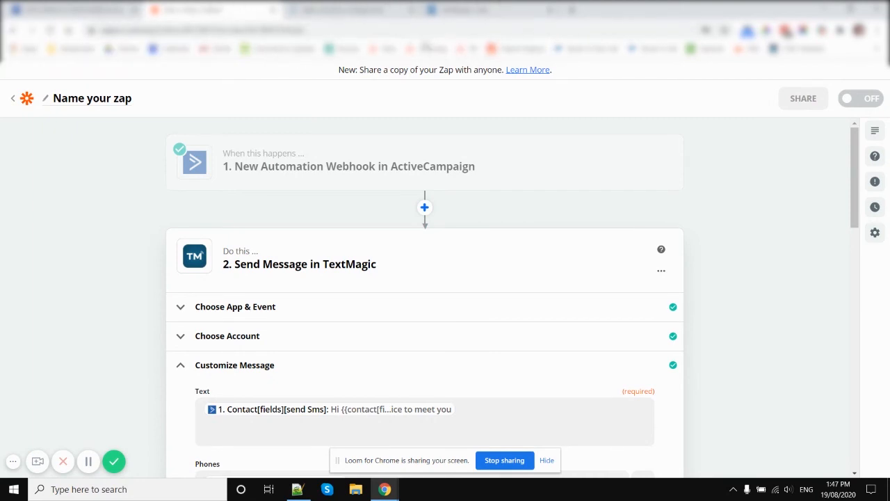
left_click(467, 10)
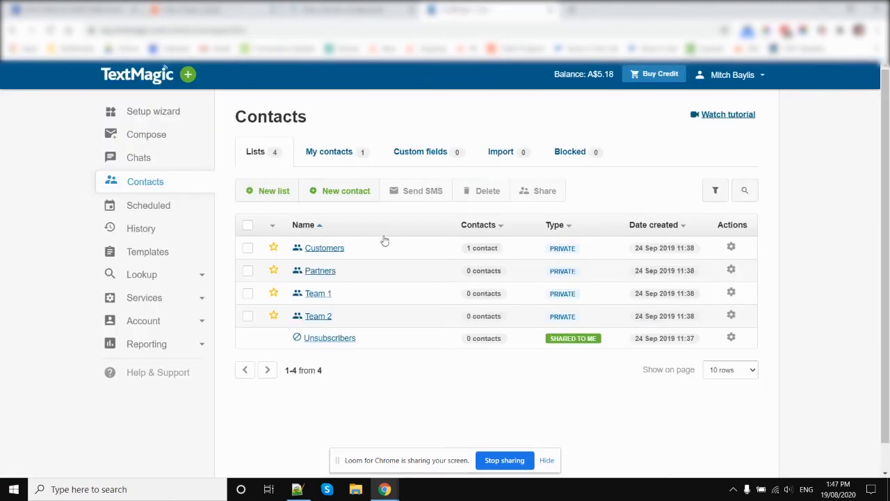
left_click(144, 161)
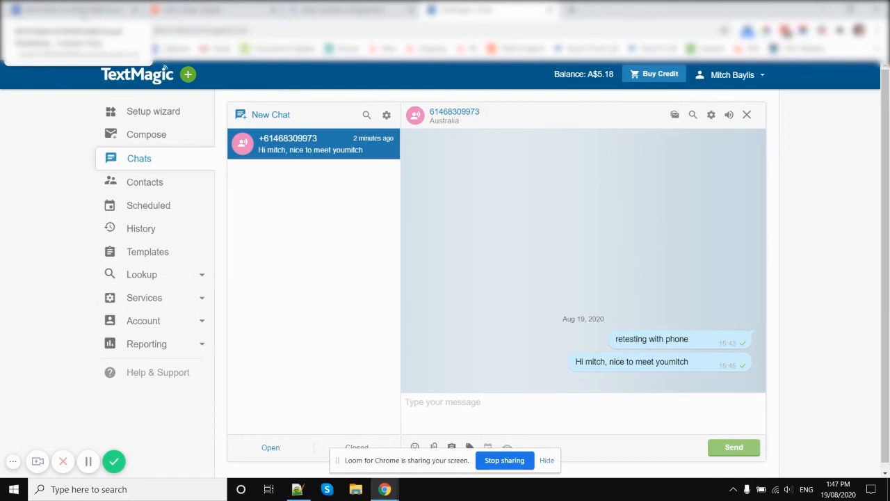
Switch to the ActiveCampaign contact, open and close the JustCall dialer from the Phone field, and look over the contact's details and notes
left_click(76, 10)
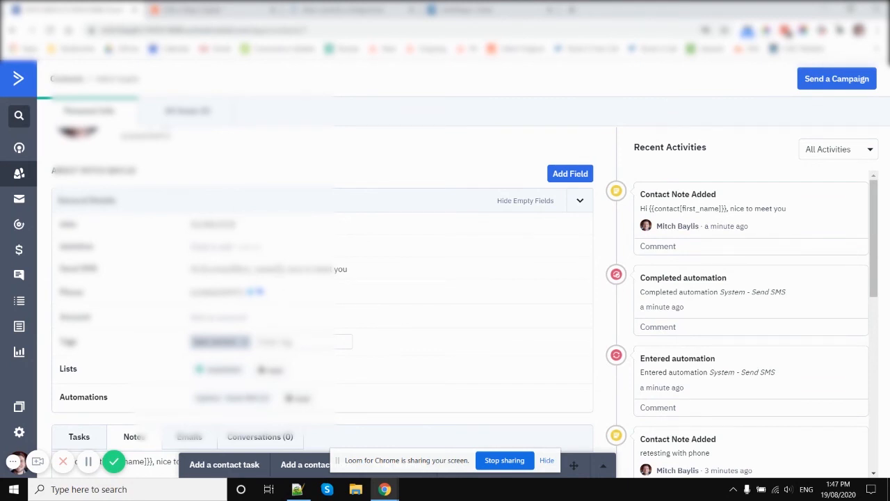
left_click(256, 295)
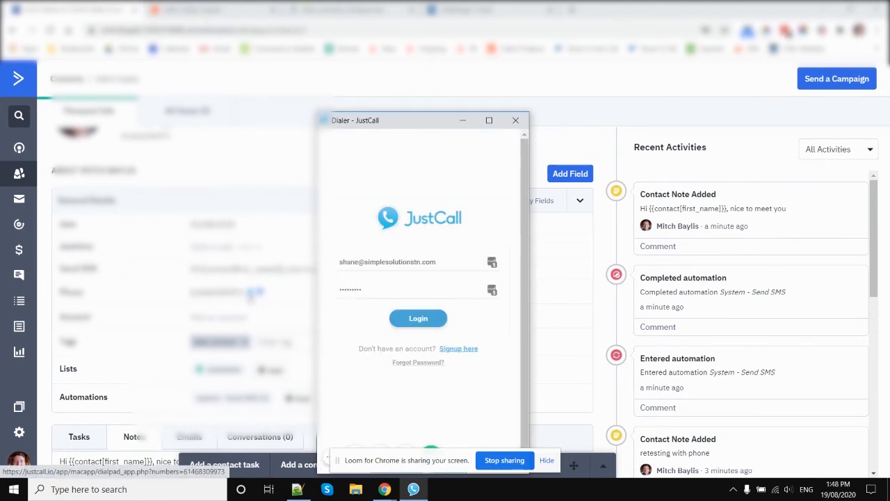
left_click(515, 120)
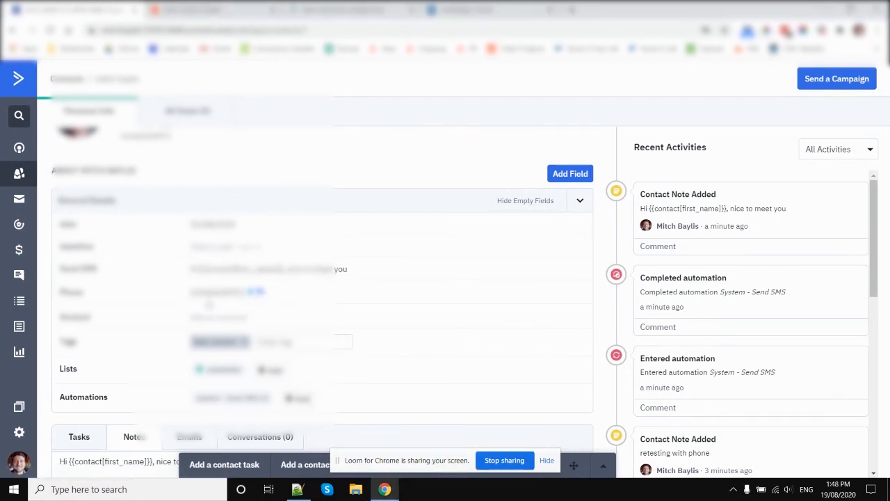
scroll(198, 307, "down", 2)
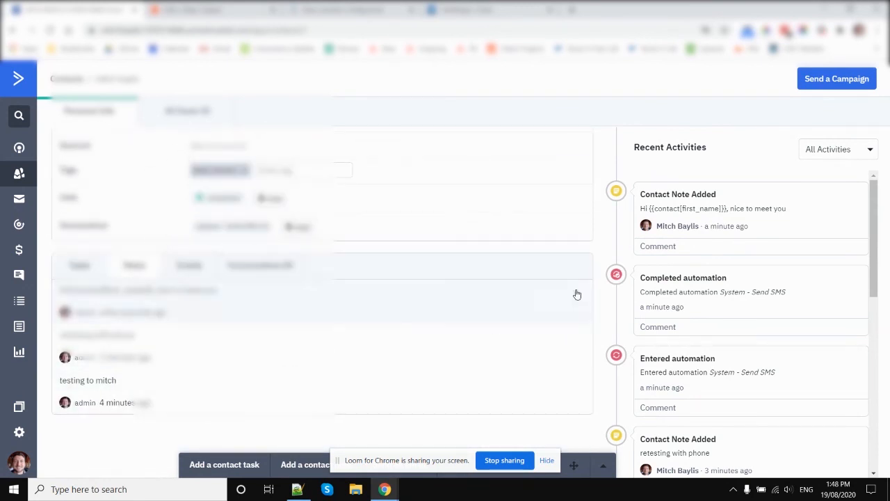
scroll(210, 255, "up", 3)
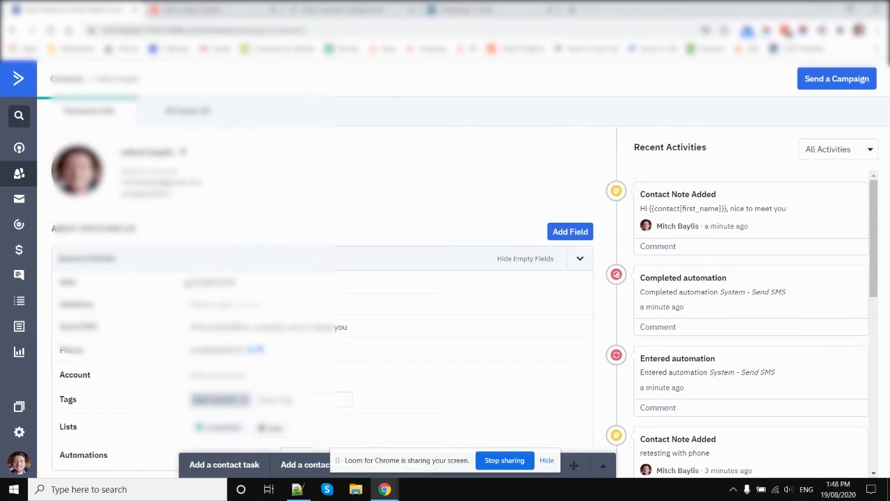